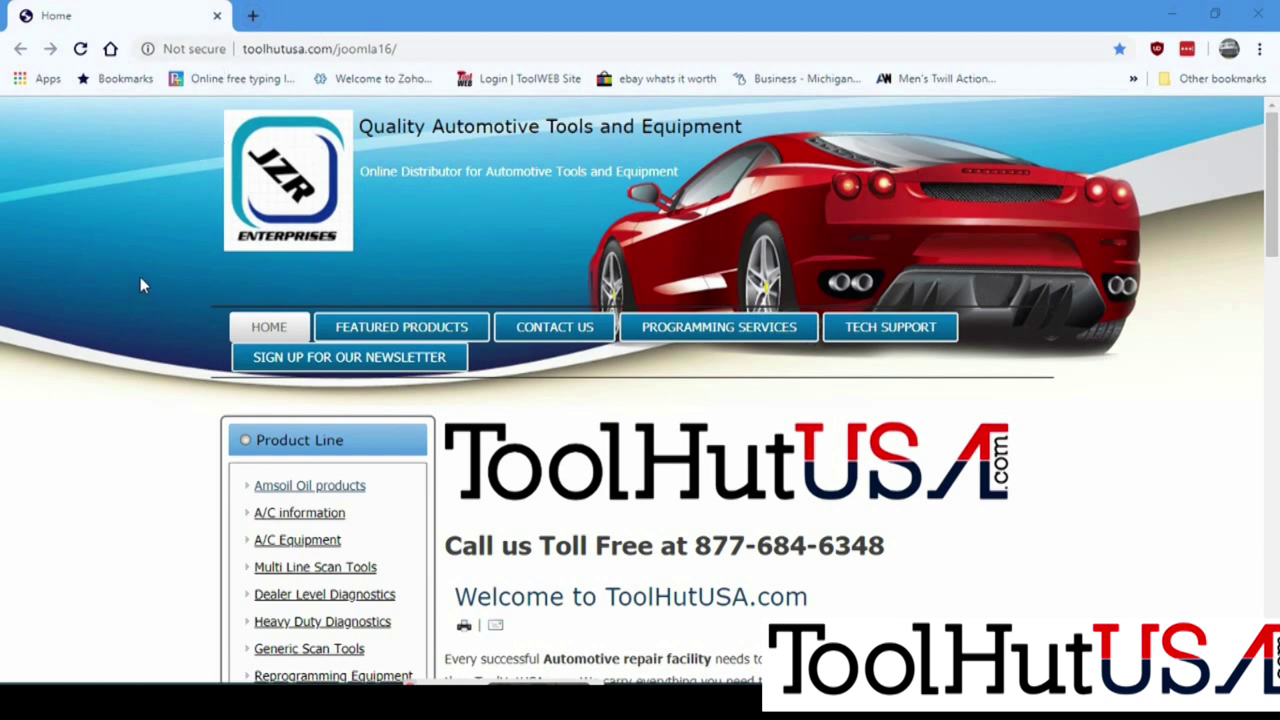
Search Google for 'chrysler witech 2.0 j2534' in a new tab and browse the results
left_click(252, 16)
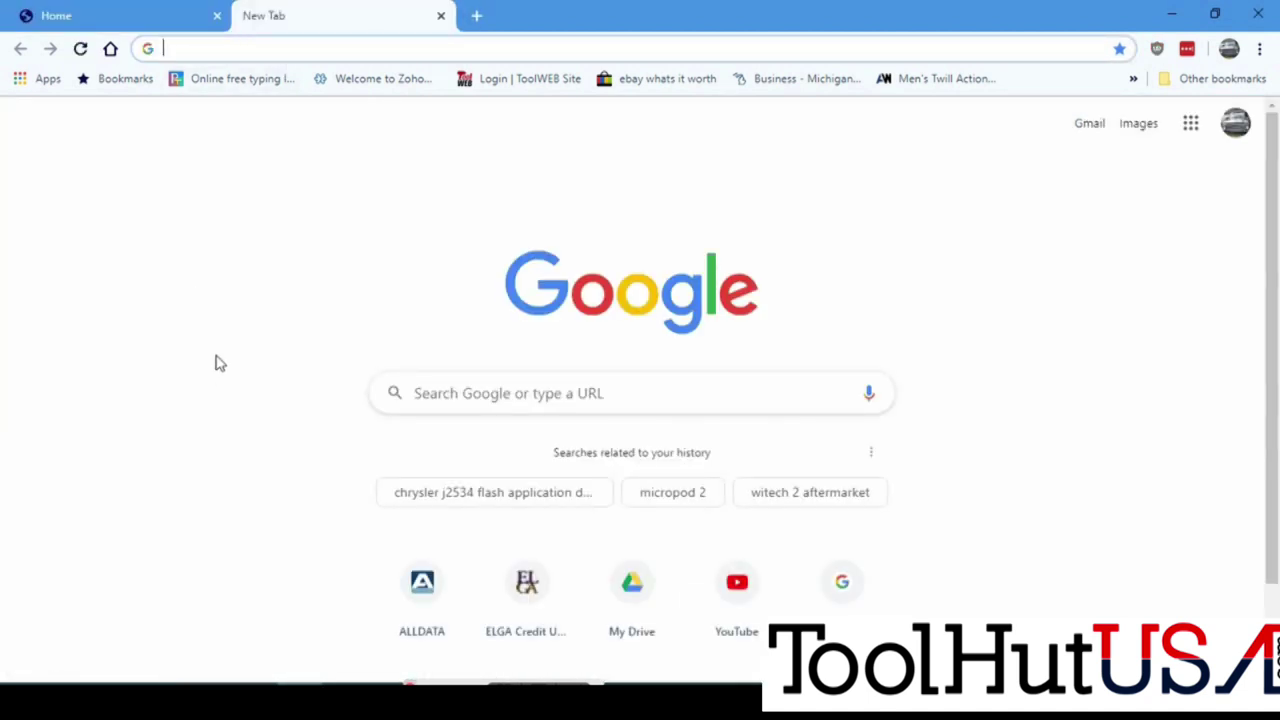
type("chr")
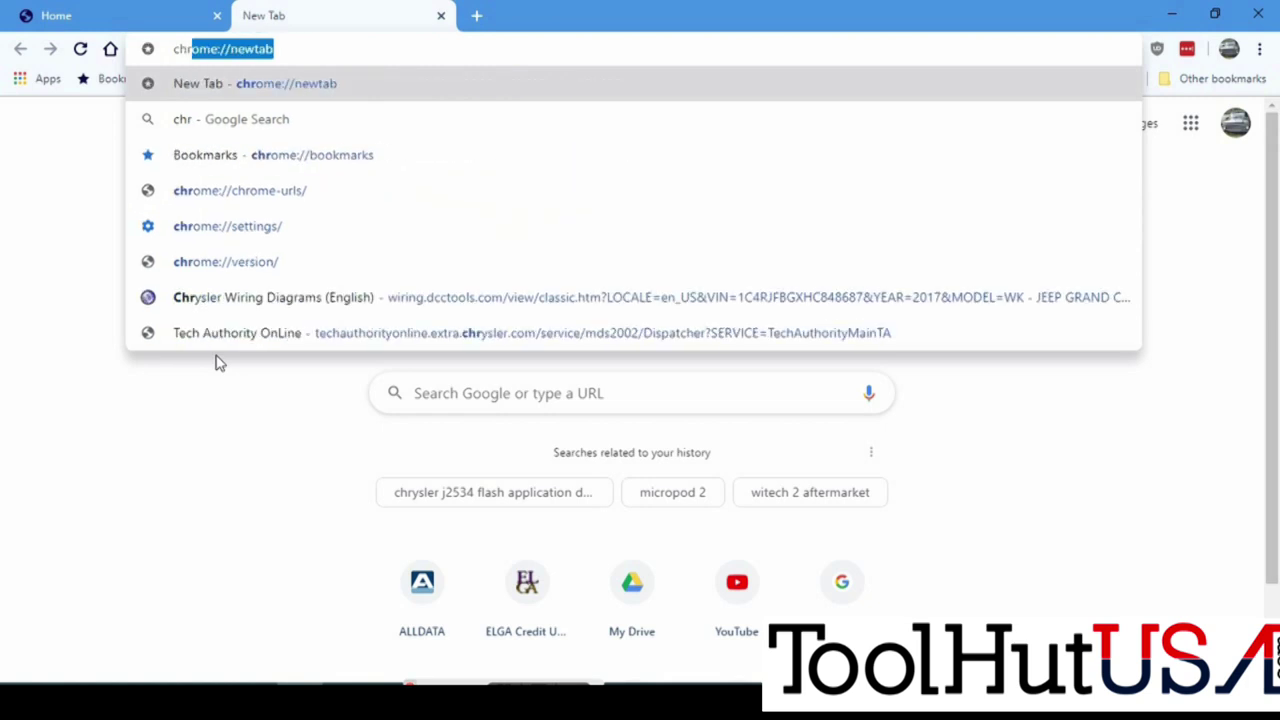
type("ys")
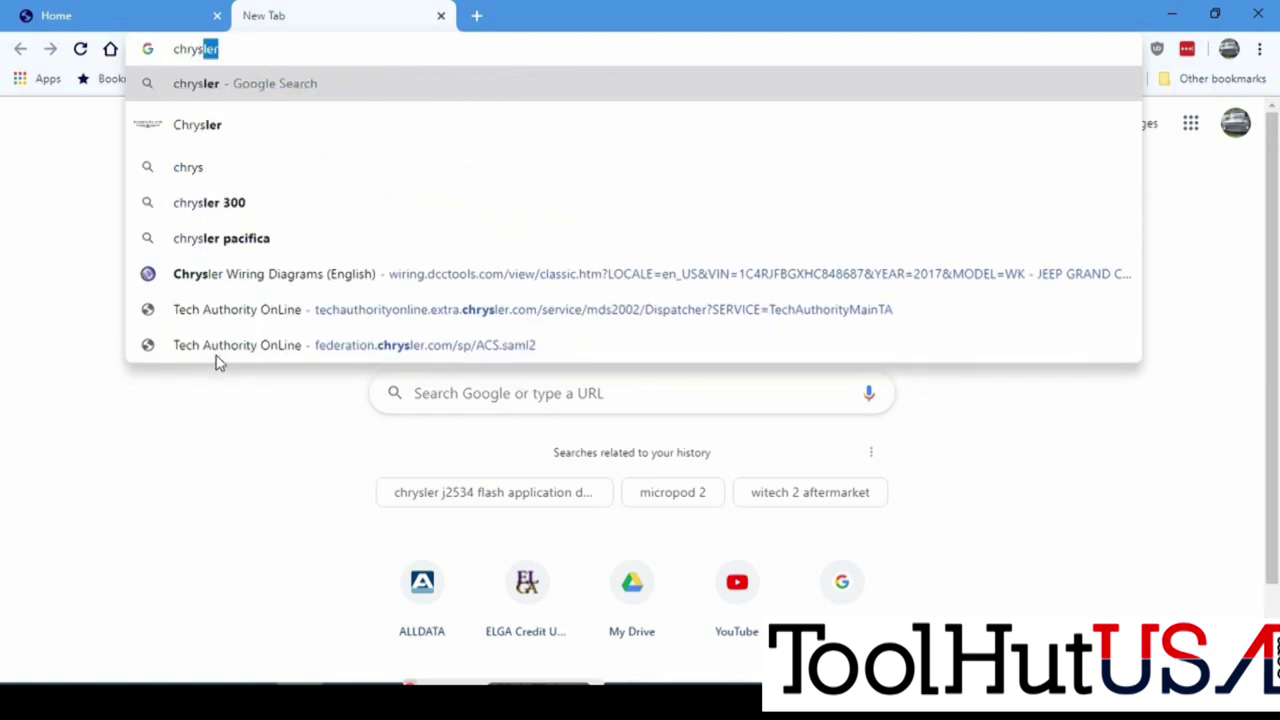
type("ler wite")
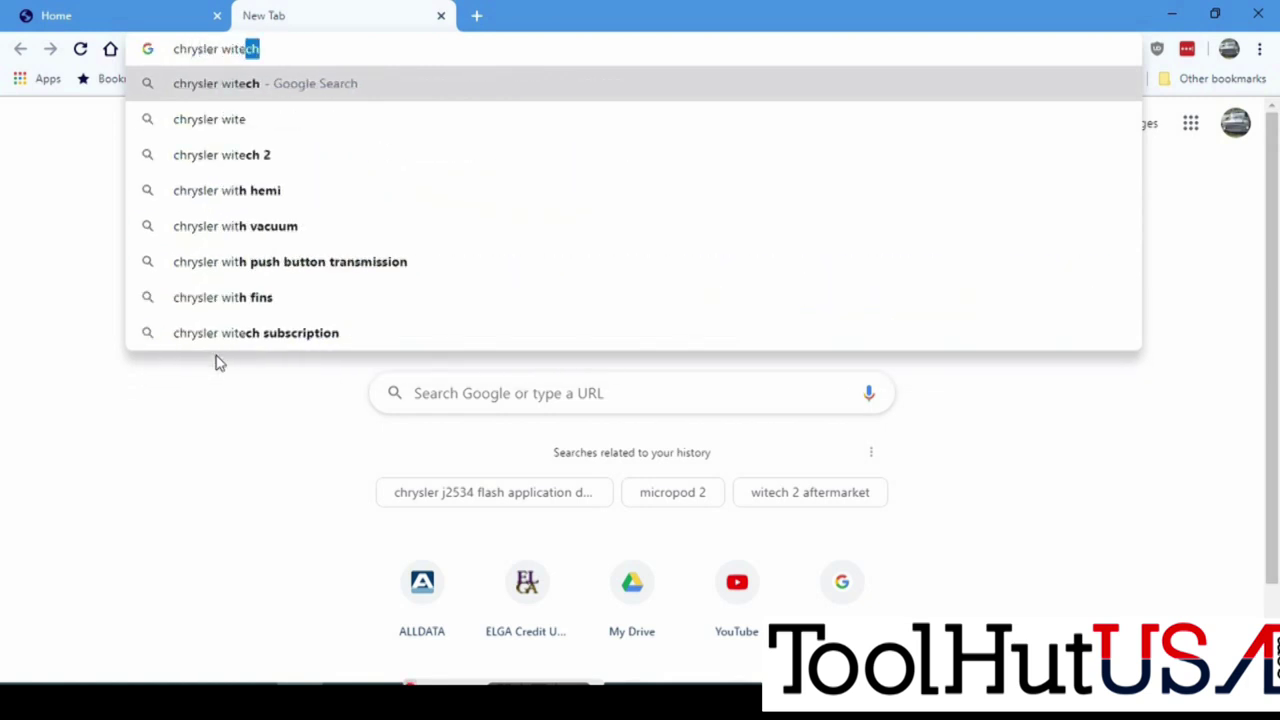
type("ch 2.")
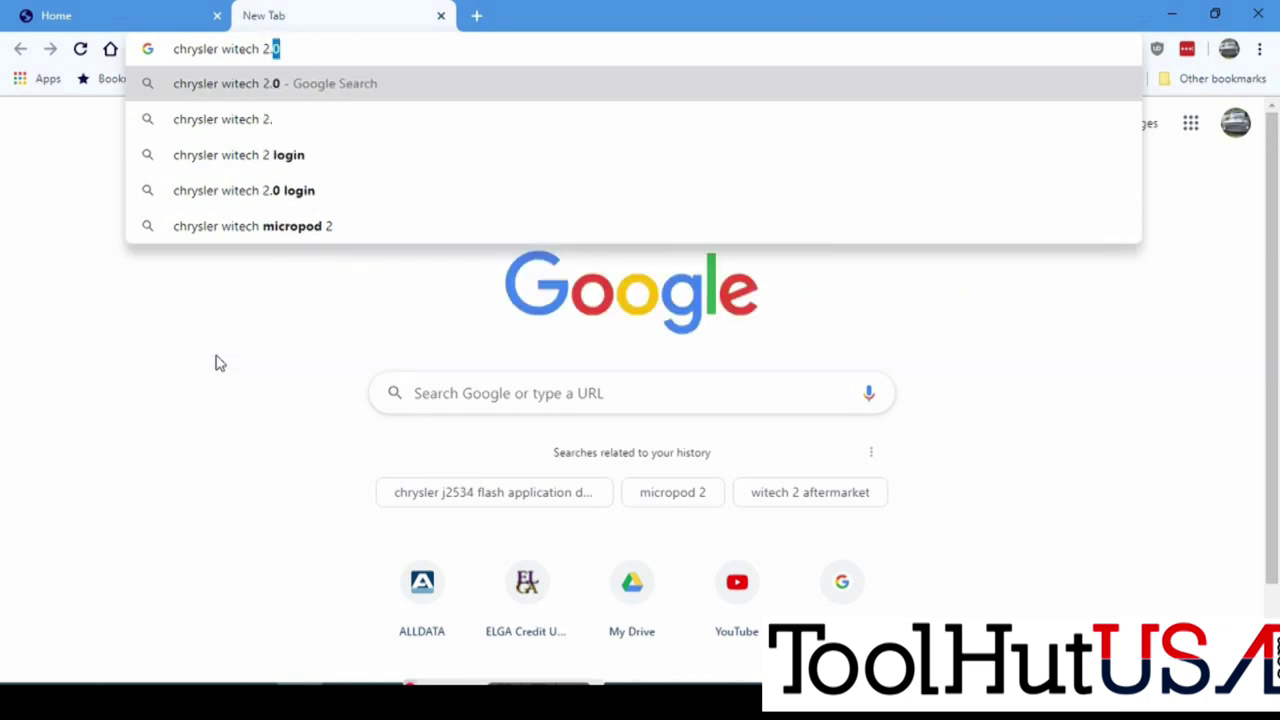
type("0 j")
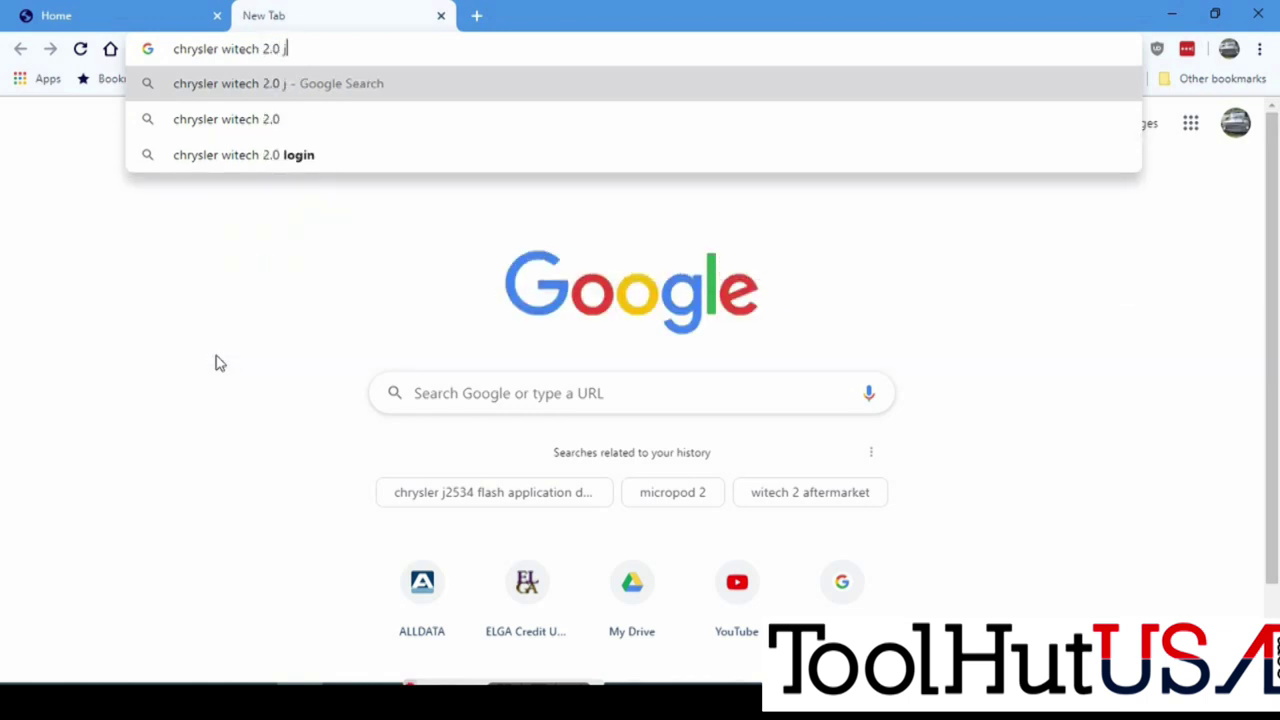
type("2534")
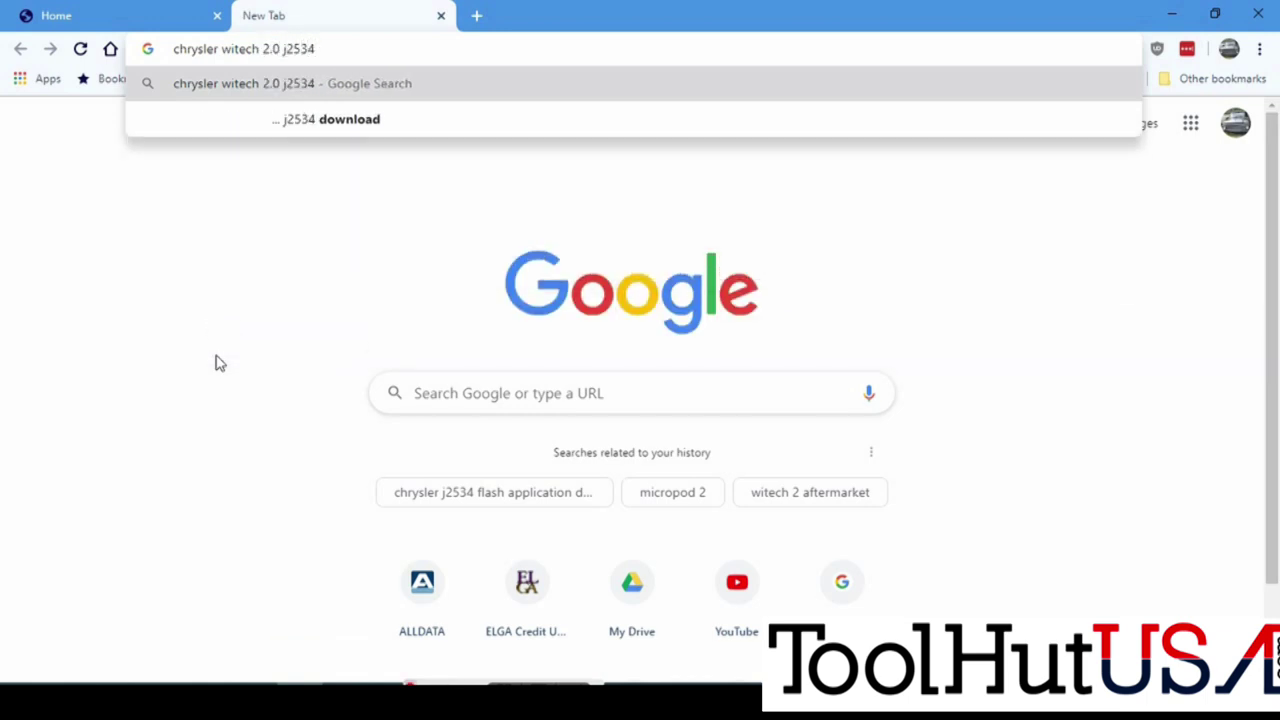
key("Return")
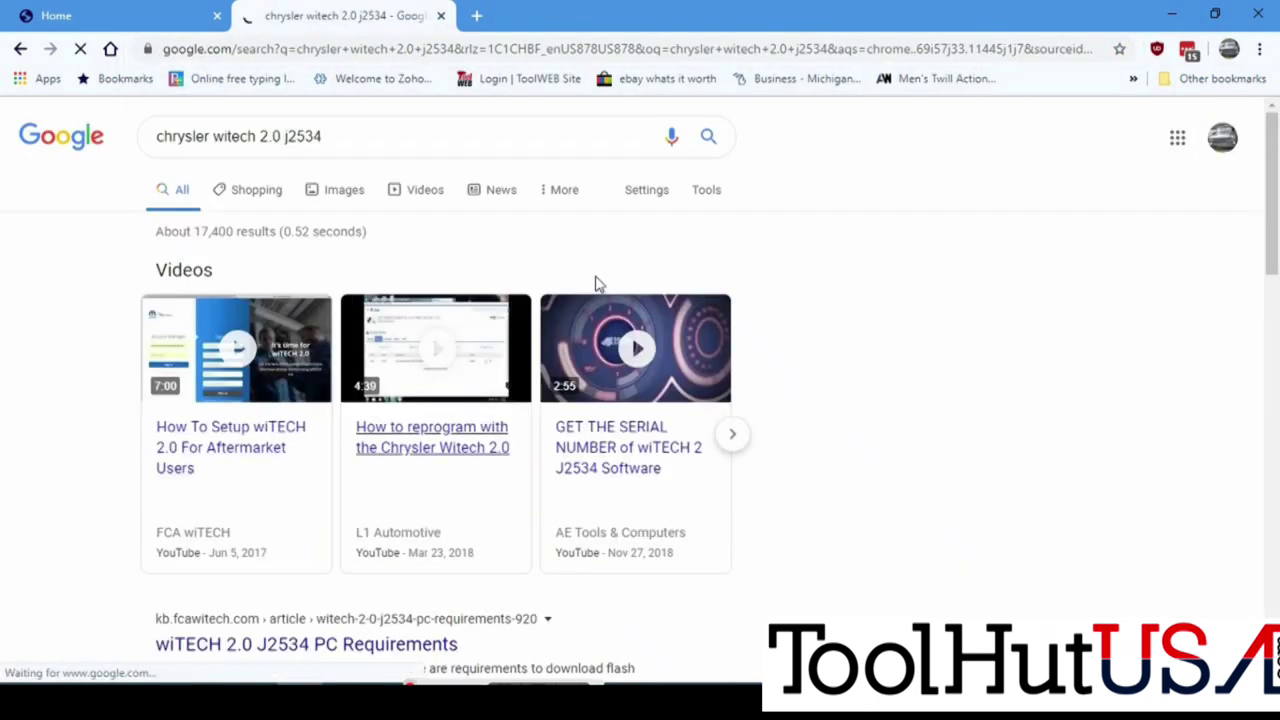
scroll(905, 385, "down", 2)
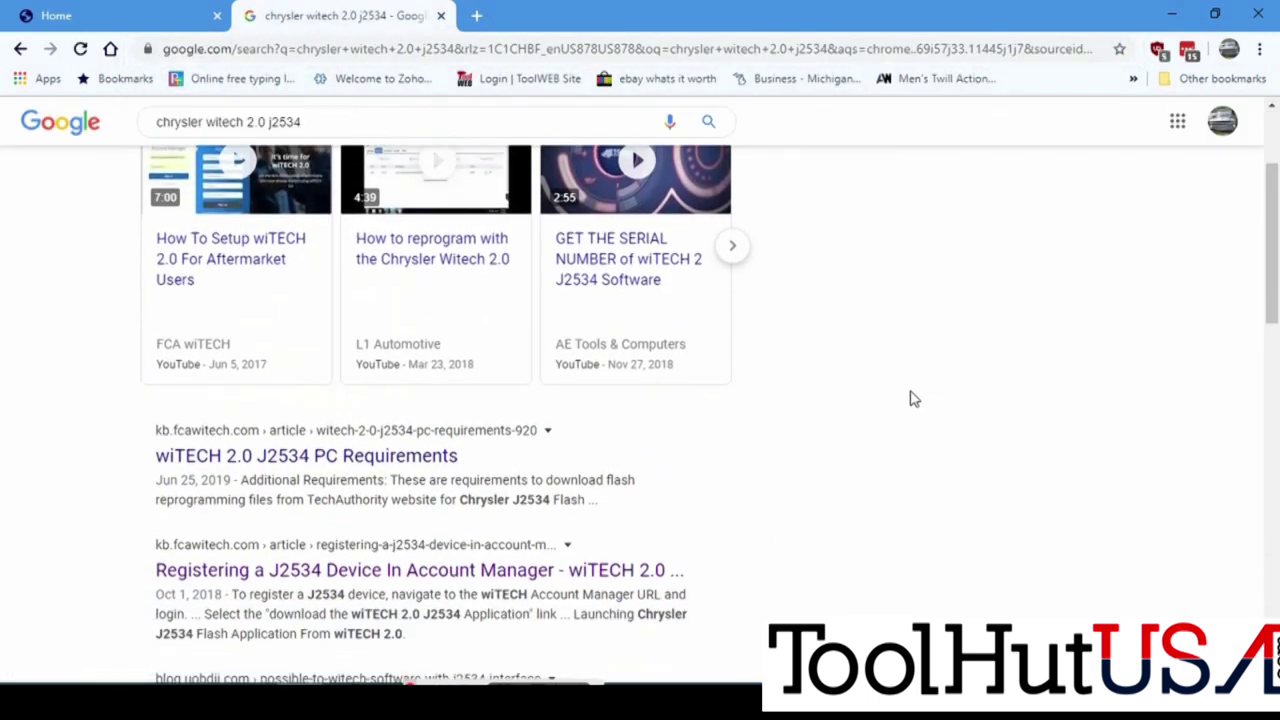
scroll(912, 398, "down", 1)
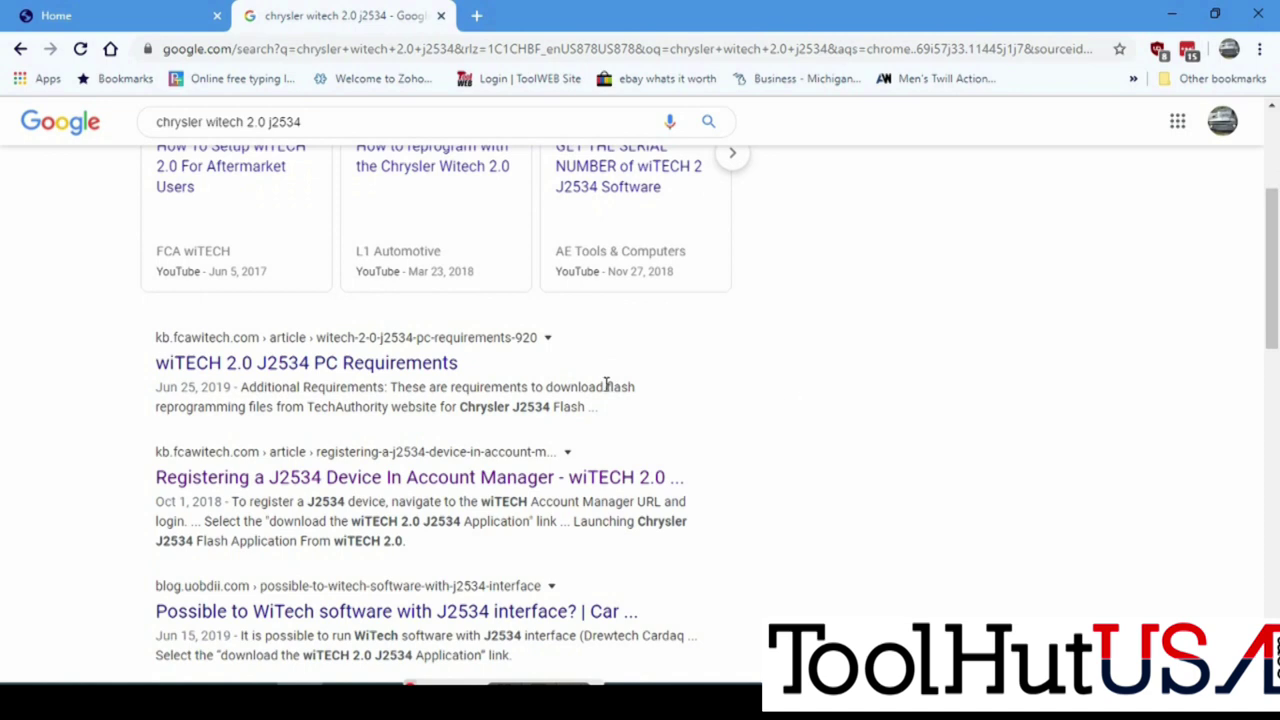
scroll(100, 420, "down", 1)
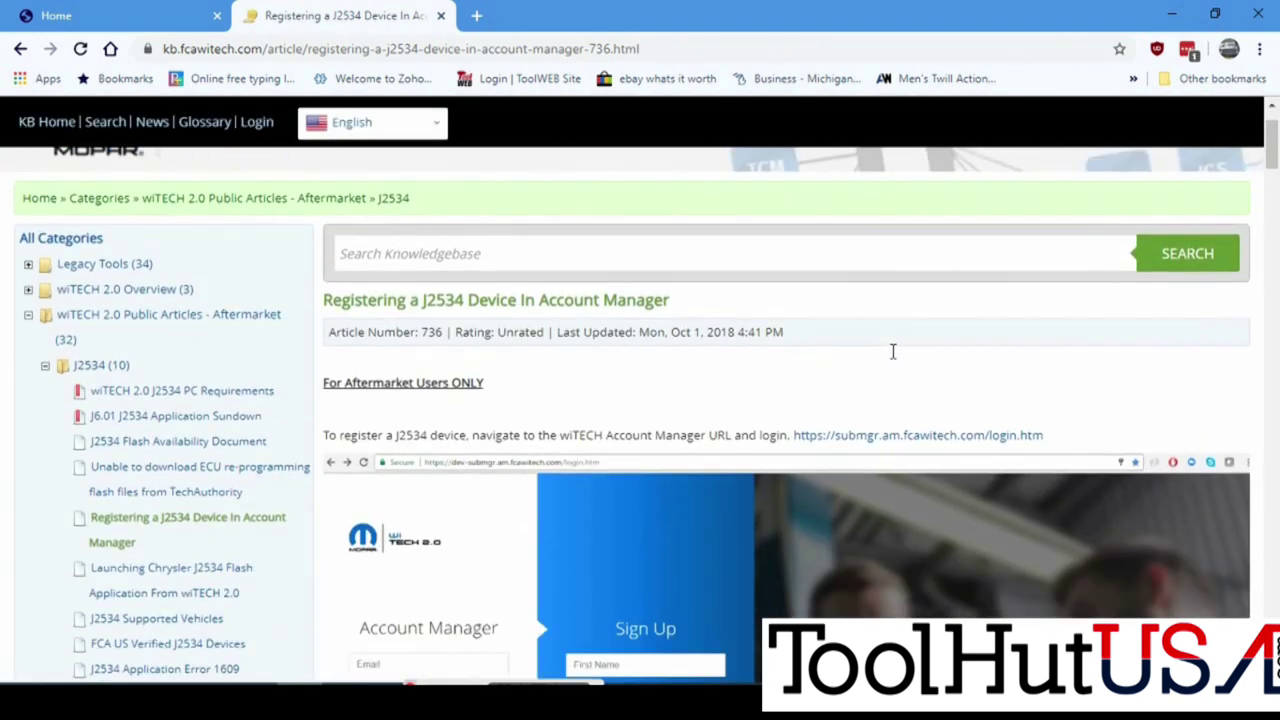
Read the J2534 registration article end to end, then bring up the Account Manager login link's context menu
scroll(888, 340, "up", 1)
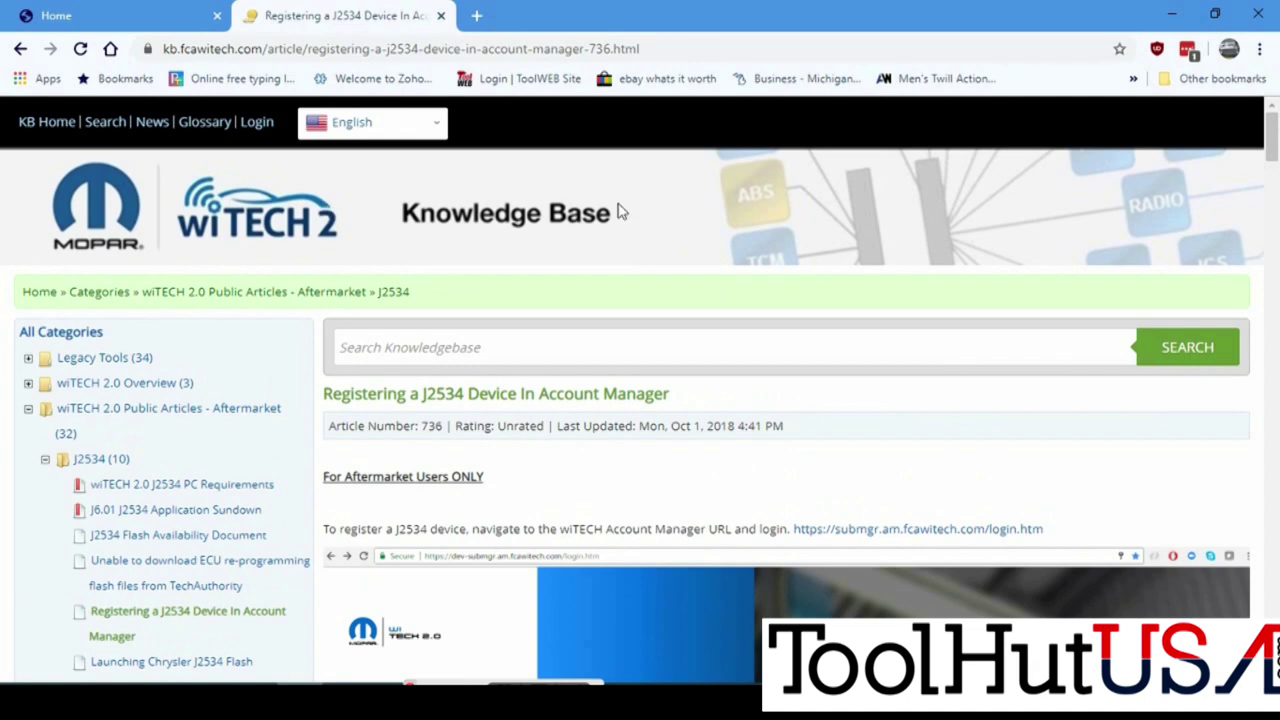
scroll(806, 275, "down", 2)
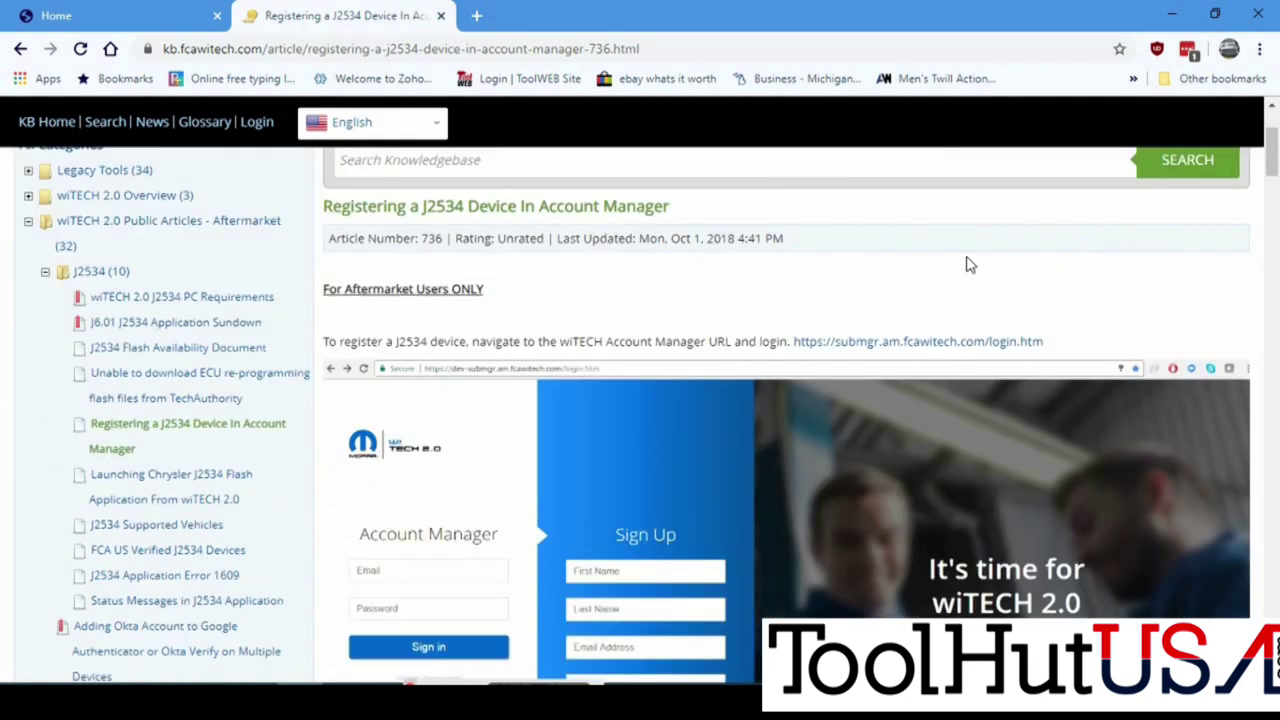
scroll(968, 263, "down", 3)
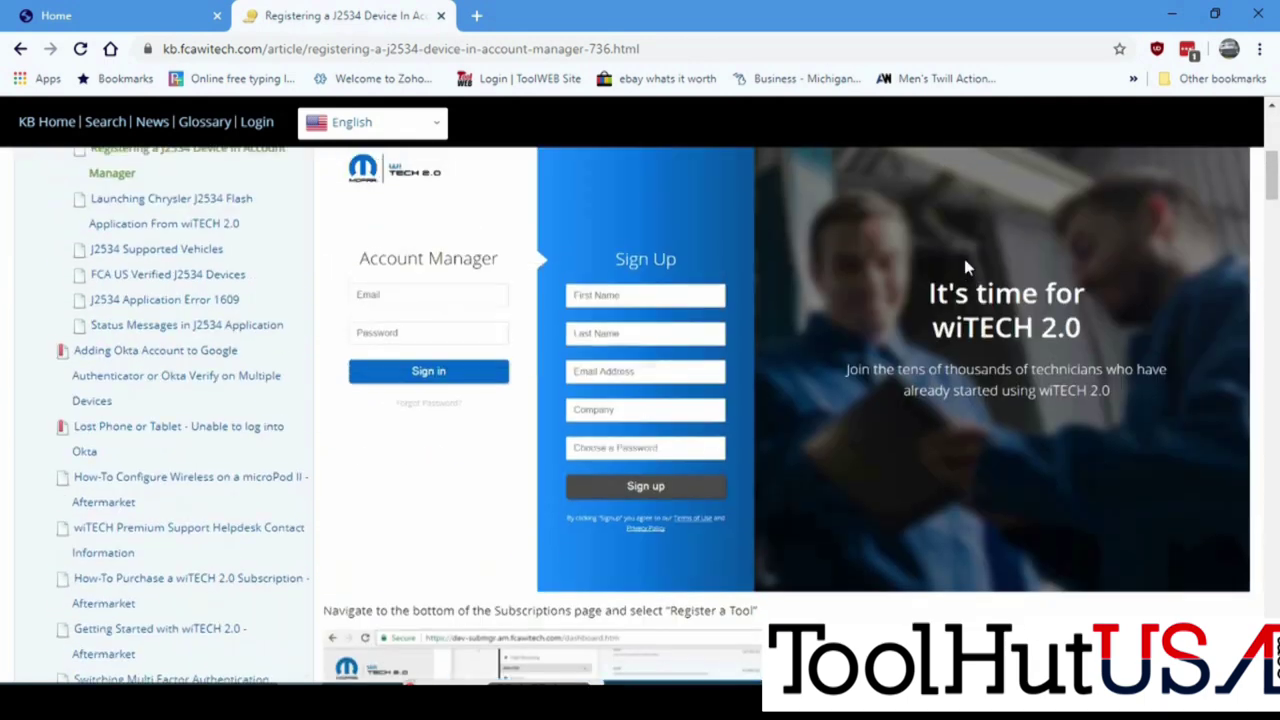
scroll(966, 266, "down", 1)
scroll(942, 290, "down", 2)
scroll(943, 297, "down", 3)
scroll(940, 305, "down", 4)
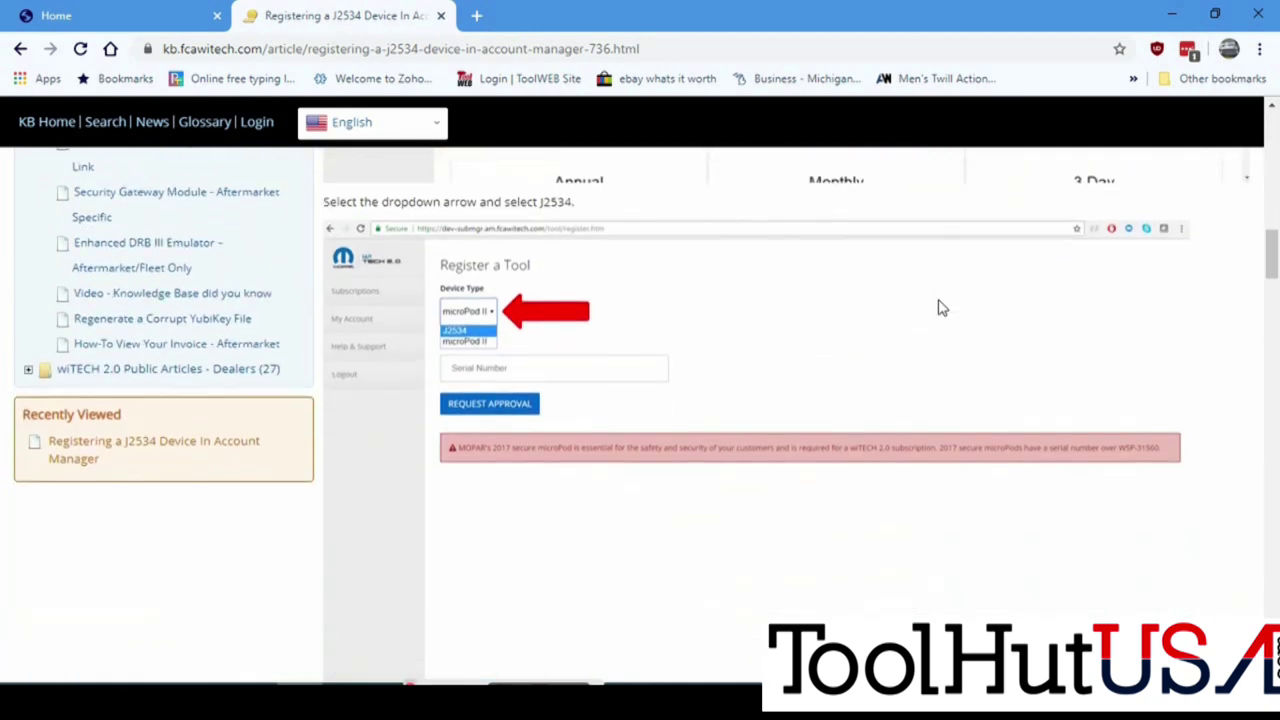
scroll(938, 306, "down", 3)
scroll(938, 306, "down", 2)
scroll(939, 307, "down", 3)
scroll(938, 307, "down", 2)
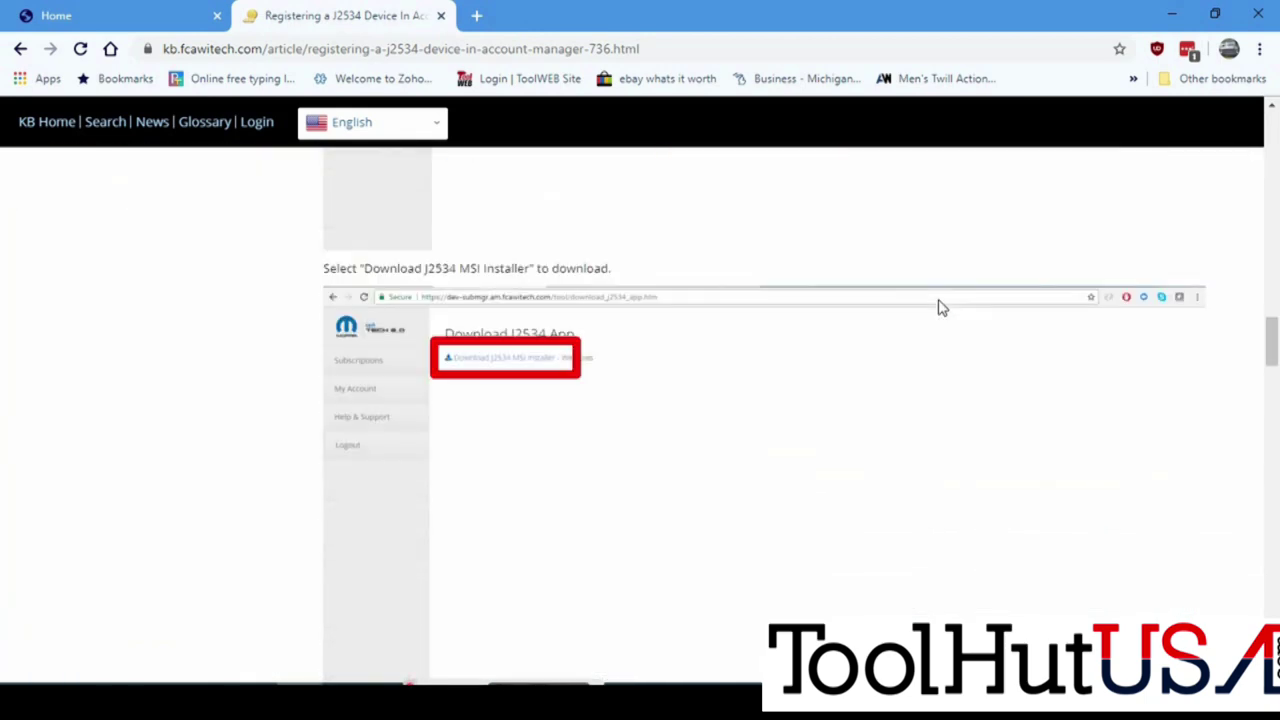
scroll(938, 307, "down", 3)
scroll(938, 307, "down", 3)
scroll(938, 307, "down", 3)
scroll(938, 307, "down", 3)
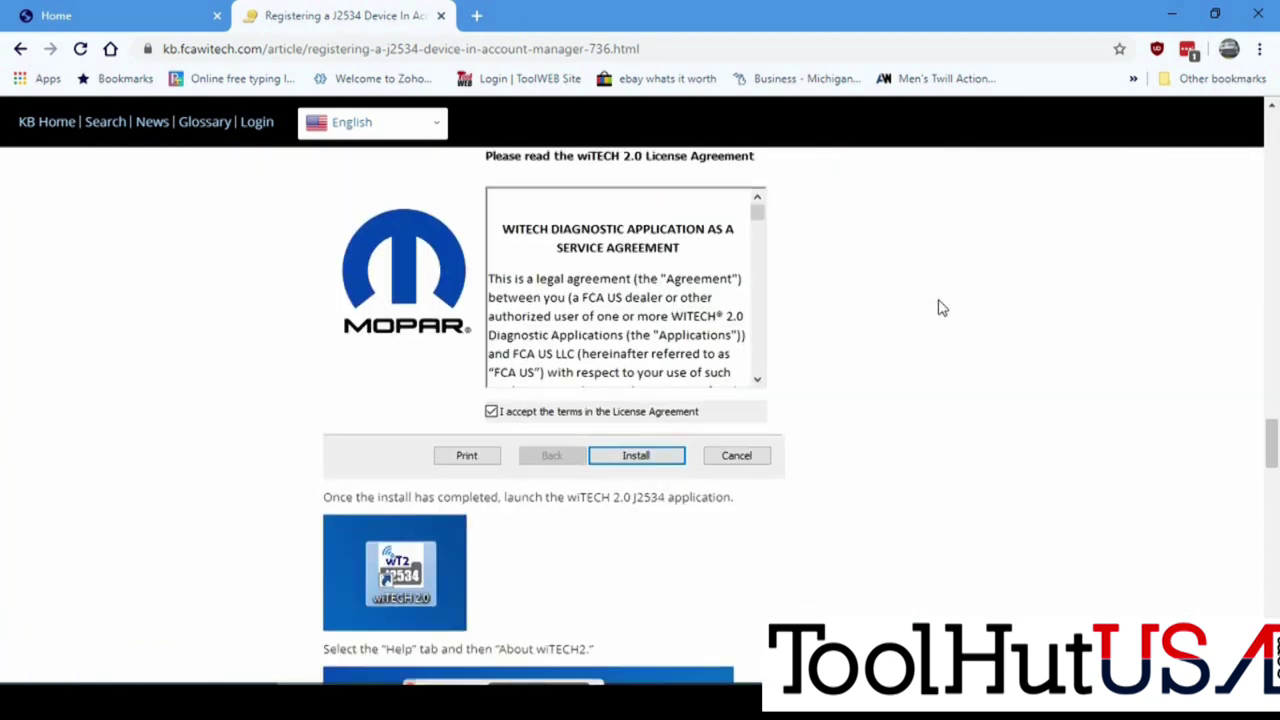
scroll(938, 307, "down", 3)
scroll(938, 307, "down", 3)
scroll(938, 307, "down", 3)
scroll(940, 307, "down", 1)
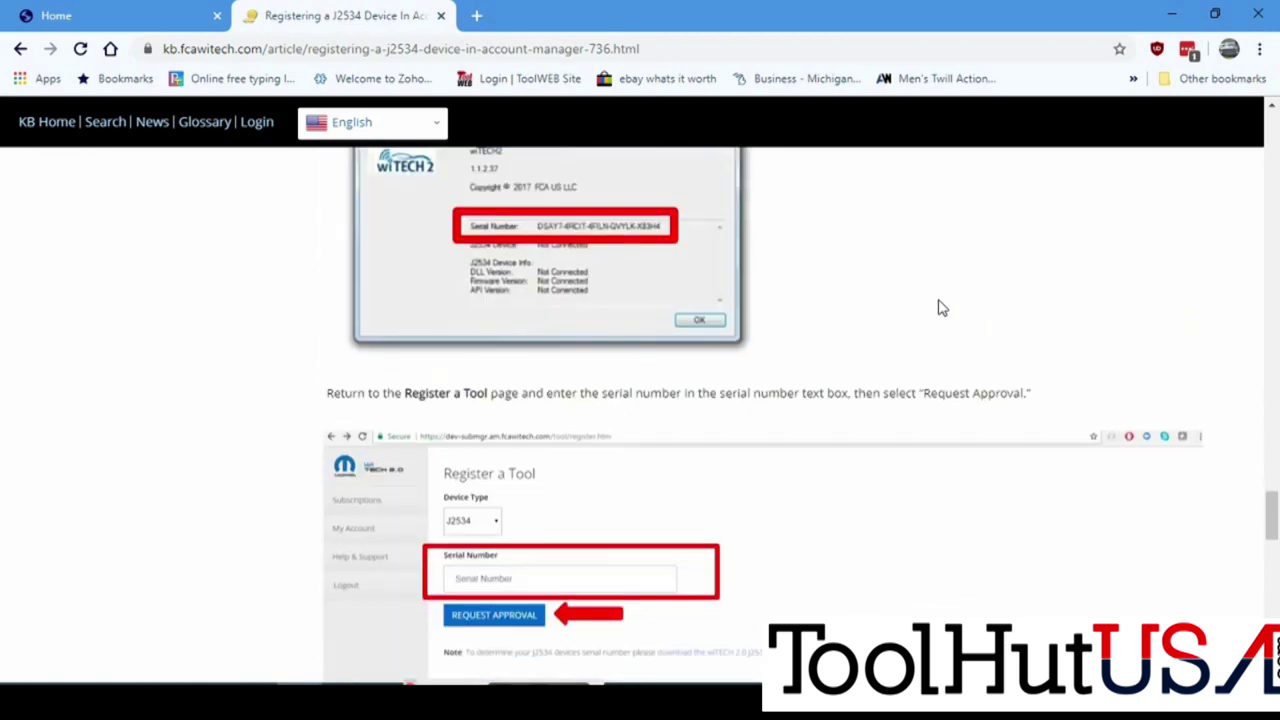
scroll(940, 307, "down", 3)
scroll(940, 307, "down", 3)
scroll(940, 307, "down", 3)
scroll(940, 307, "down", 3)
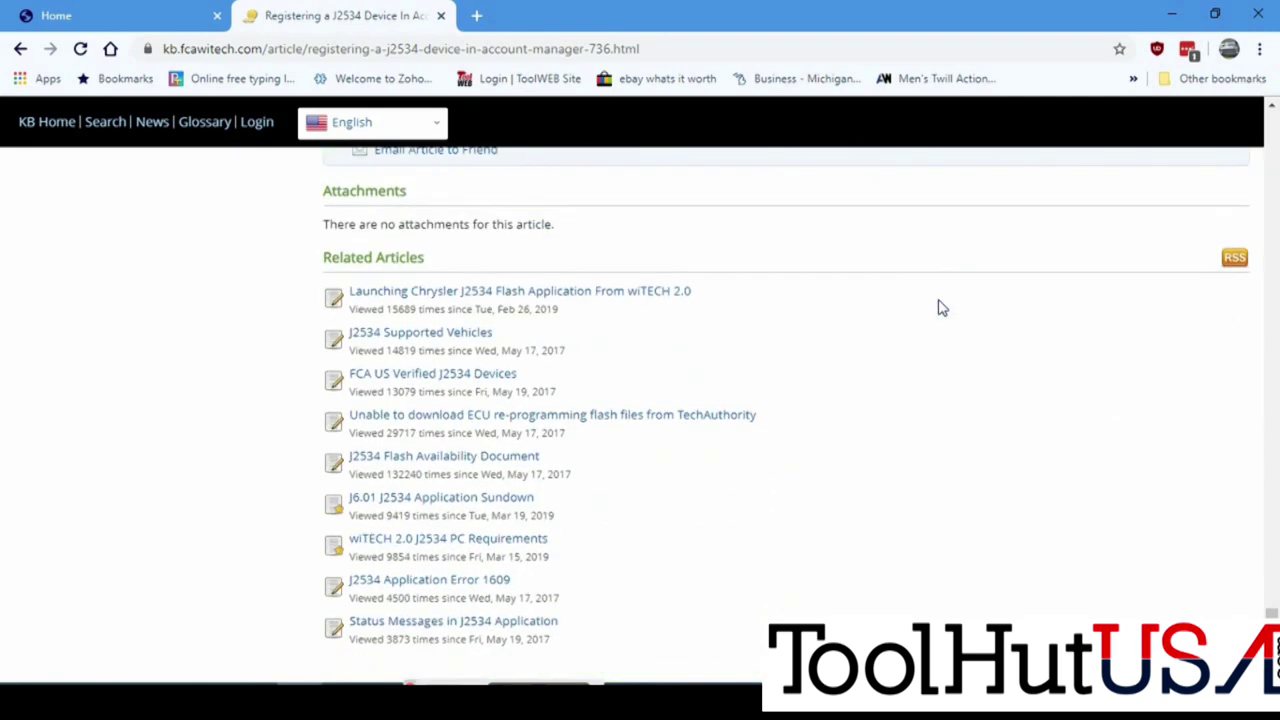
scroll(938, 307, "up", 3)
scroll(938, 307, "up", 3)
scroll(938, 307, "up", 3)
scroll(938, 307, "up", 3)
scroll(938, 307, "up", 3)
scroll(938, 307, "up", 3)
scroll(938, 307, "up", 3)
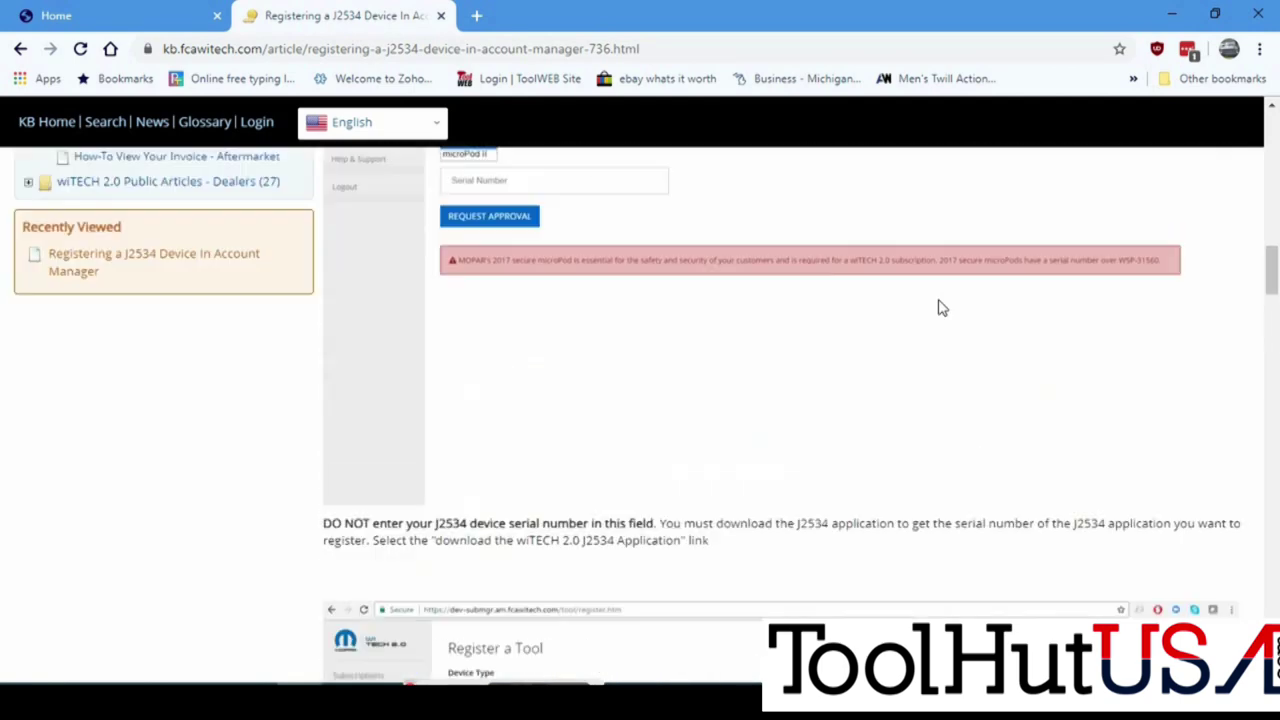
scroll(938, 307, "up", 3)
scroll(938, 307, "up", 3)
scroll(938, 307, "up", 3)
scroll(938, 307, "up", 3)
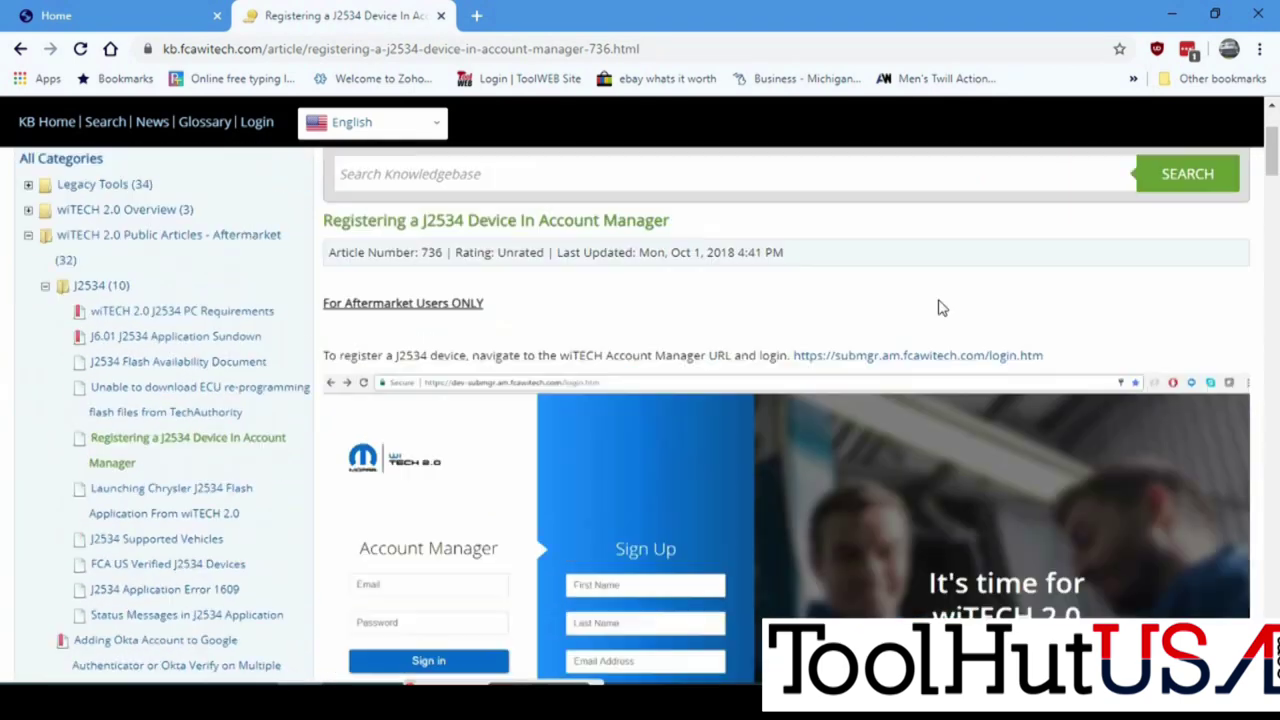
scroll(960, 335, "up", 2)
right_click(965, 437)
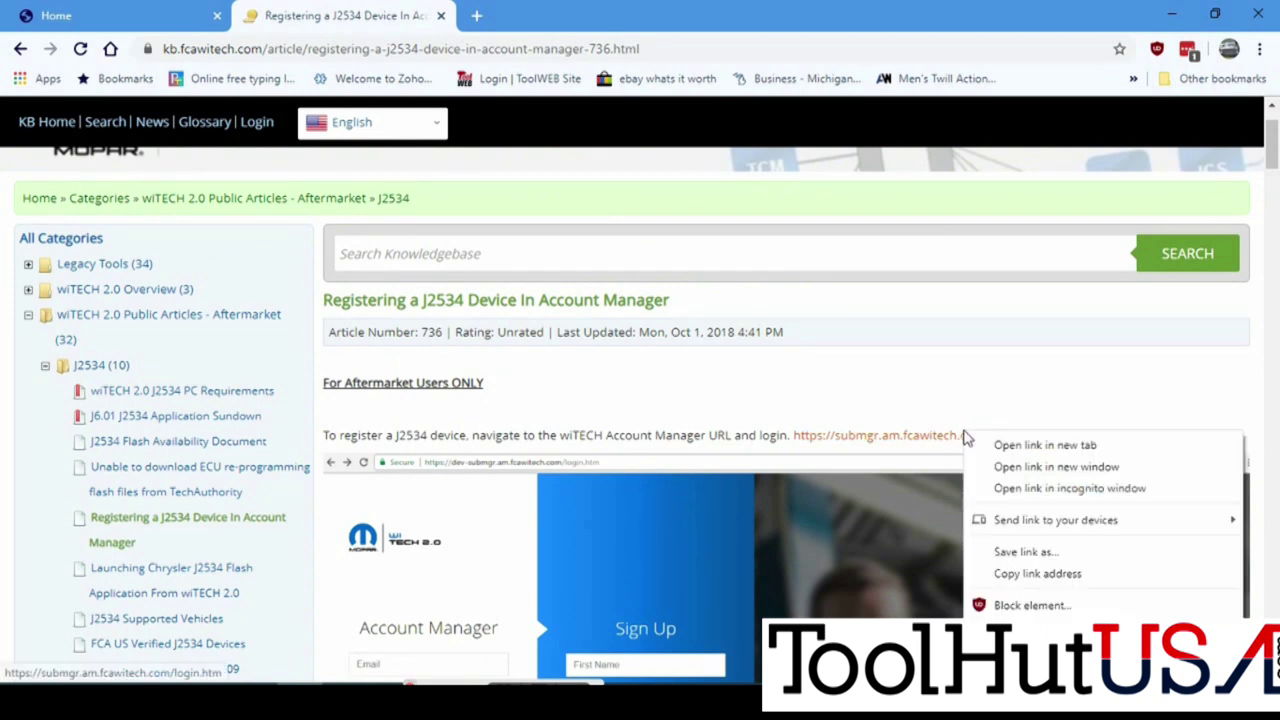
Open the Account Manager login in a new tab, sign in, and review Active Subscriptions
left_click(1030, 446)
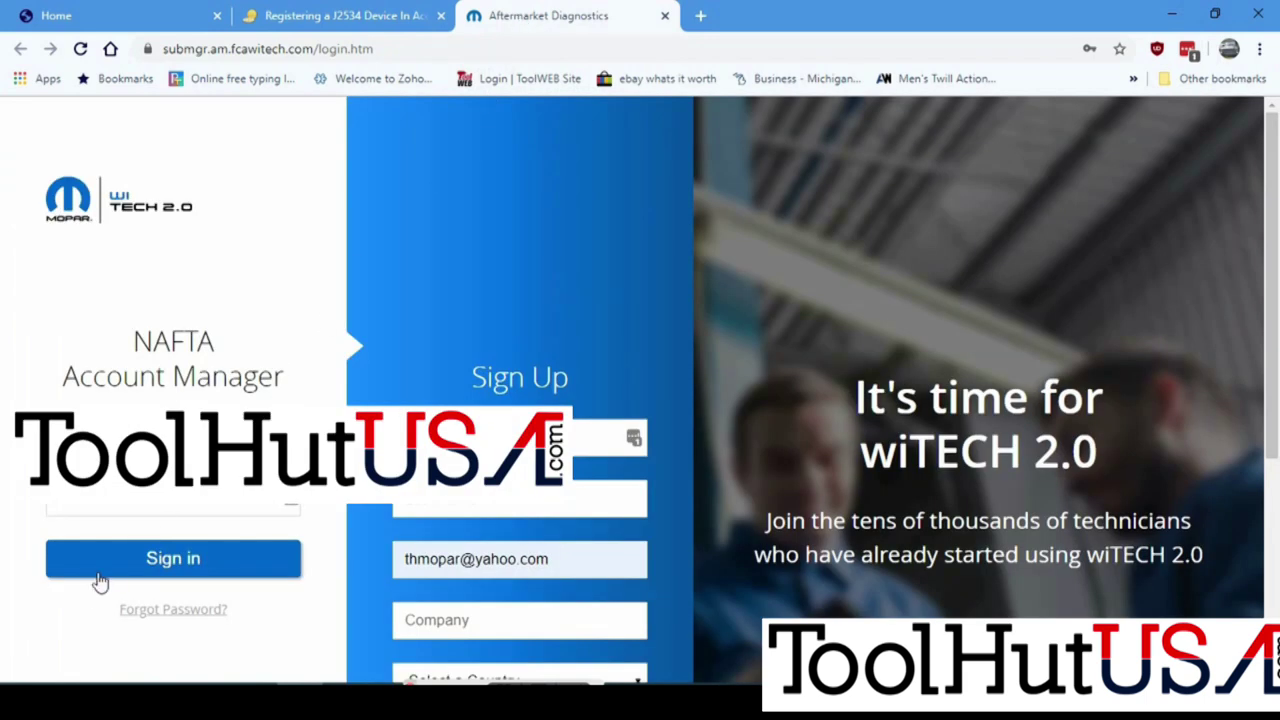
left_click(150, 560)
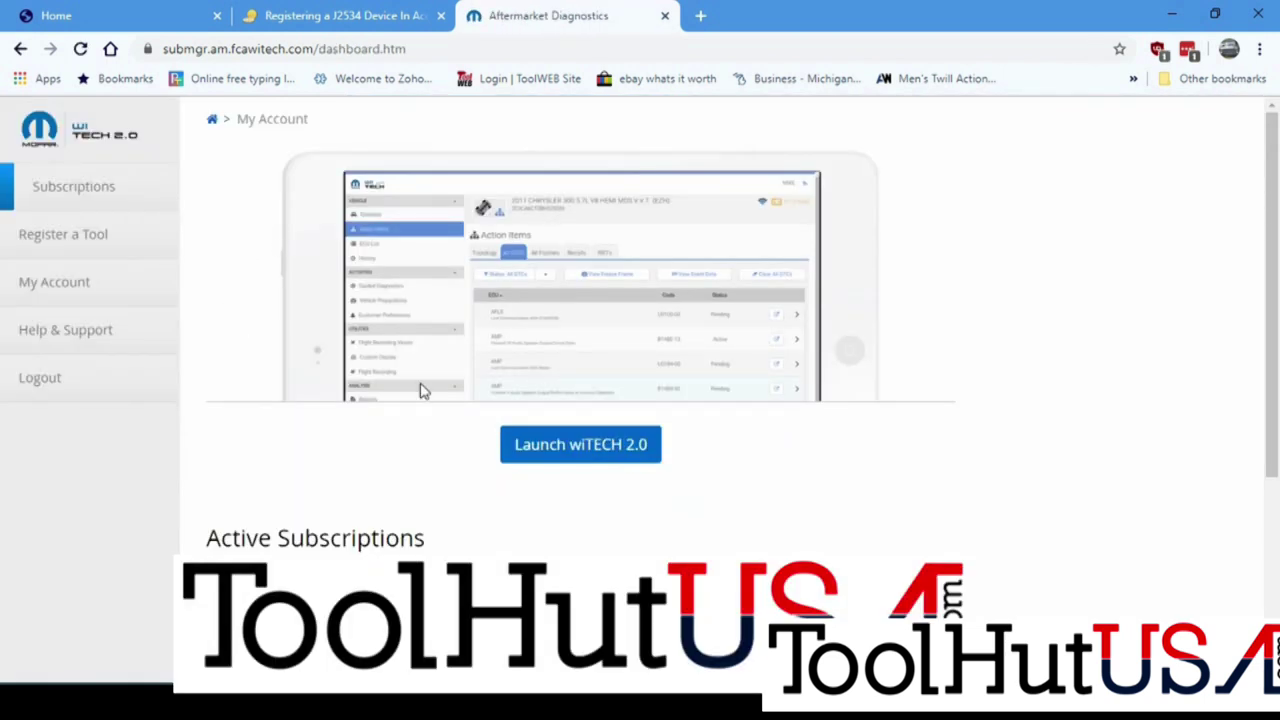
scroll(980, 503, "down", 2)
scroll(997, 495, "down", 1)
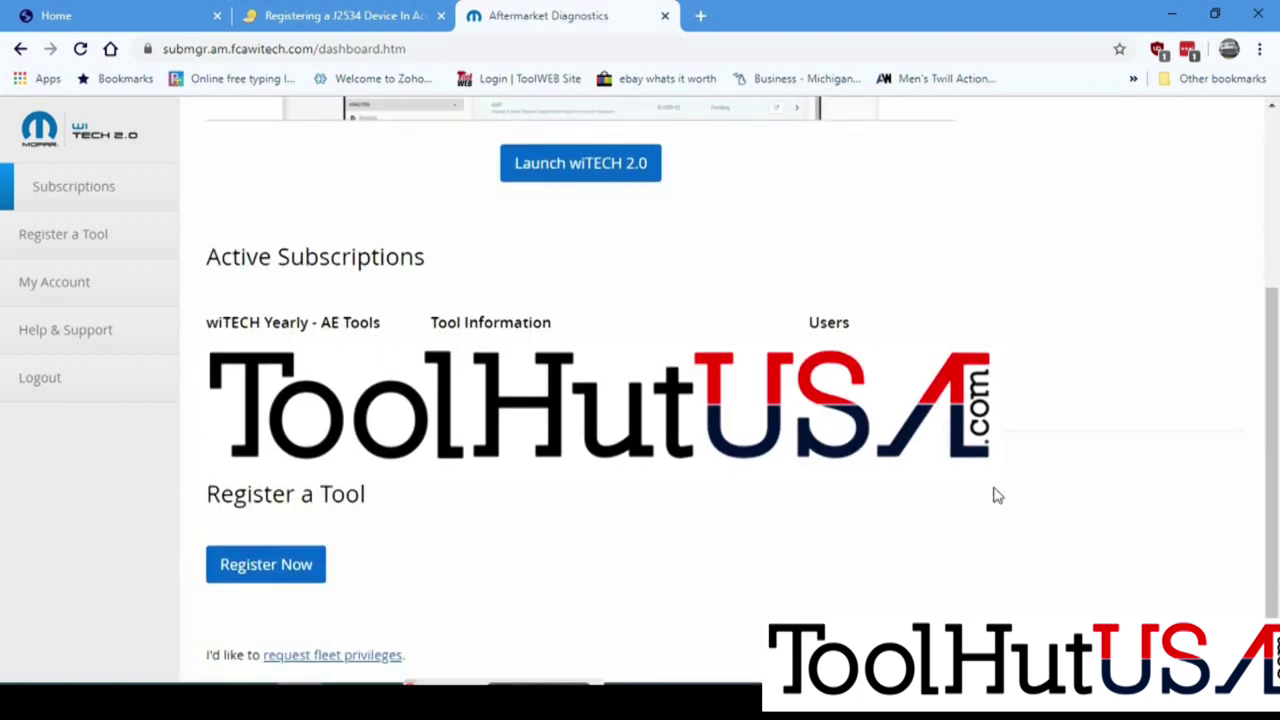
scroll(993, 497, "up", 3)
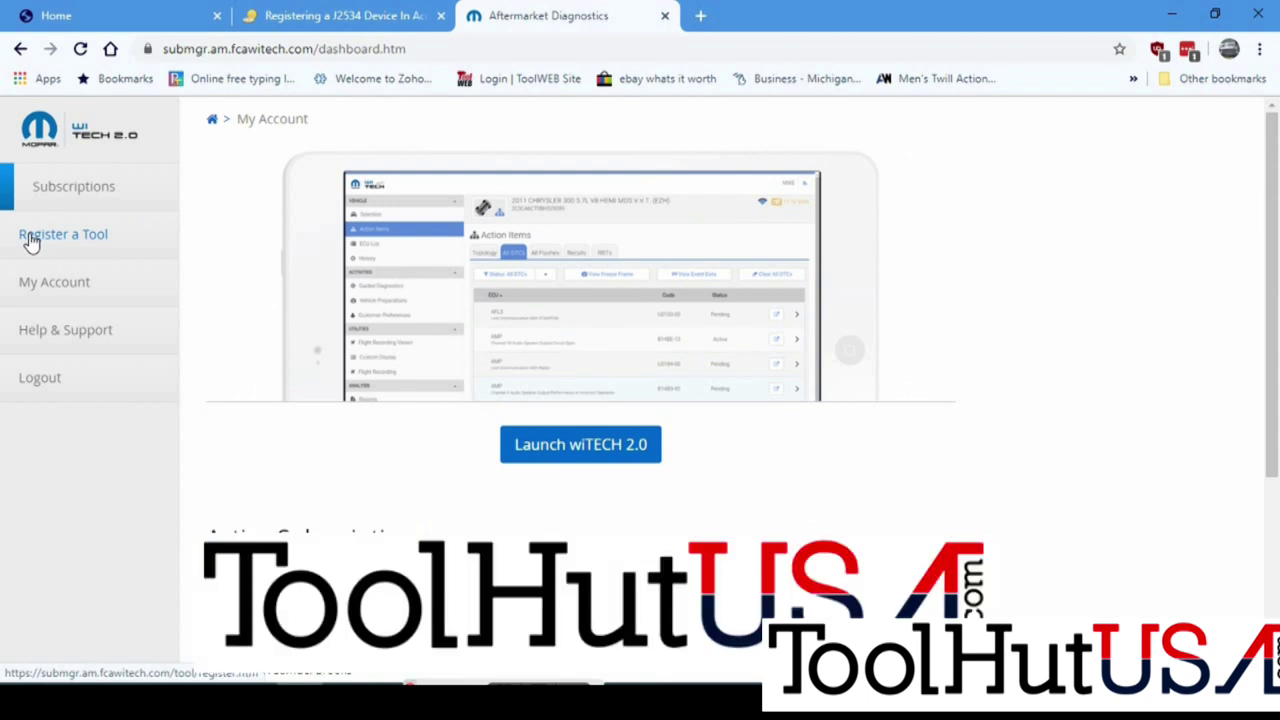
left_click(31, 240)
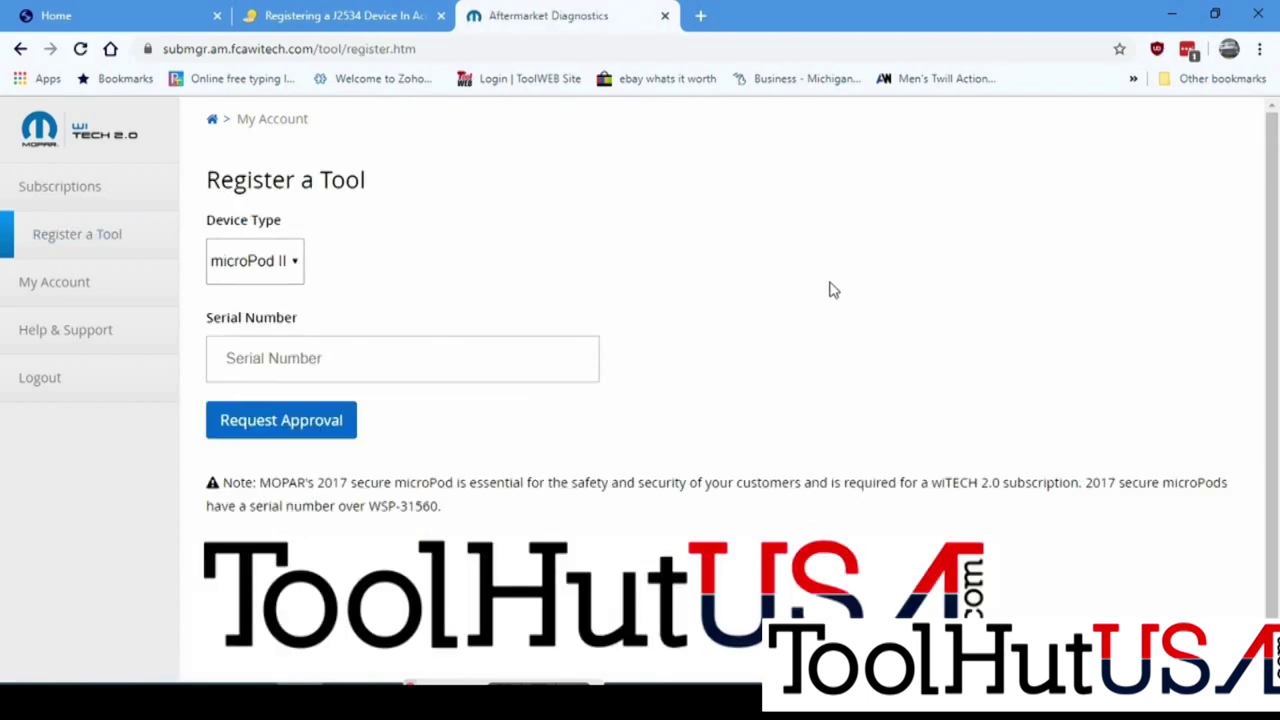
Choose J2534 as the device type and download the wiTECH2-8.3.10.msi J2534 installer
scroll(828, 290, "down", 1)
left_click(276, 232)
left_click(243, 266)
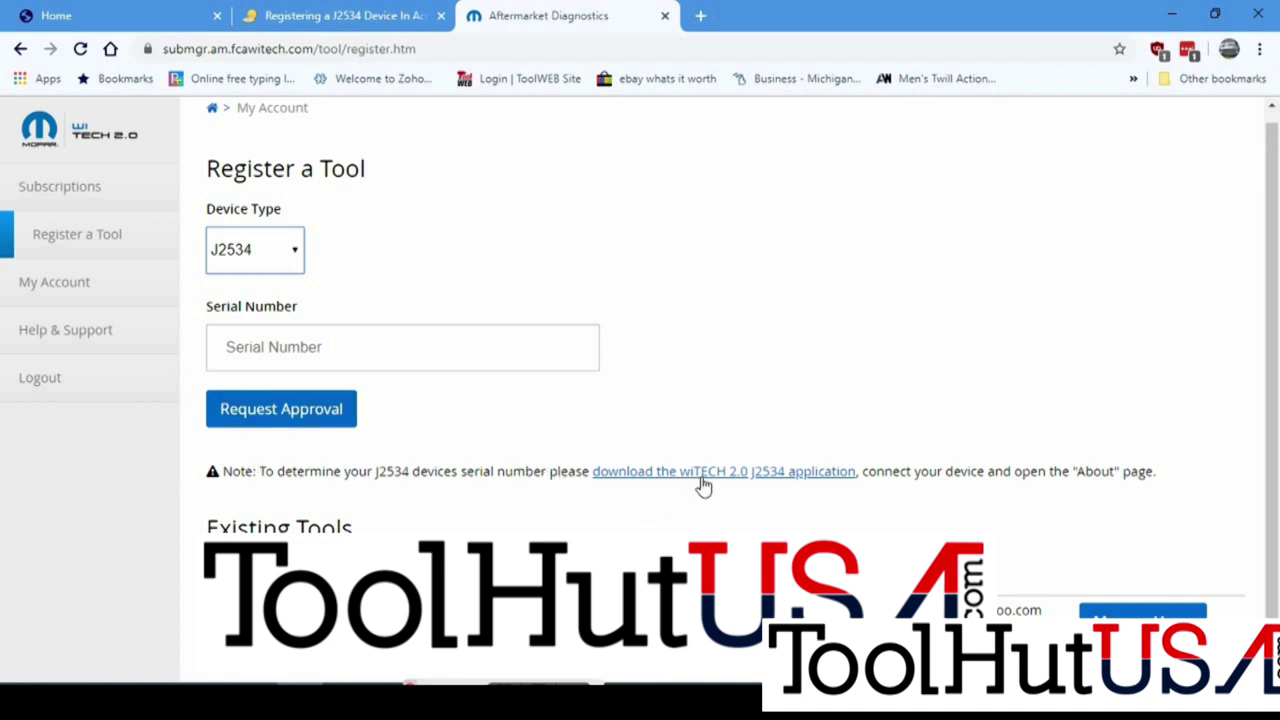
left_click(755, 481)
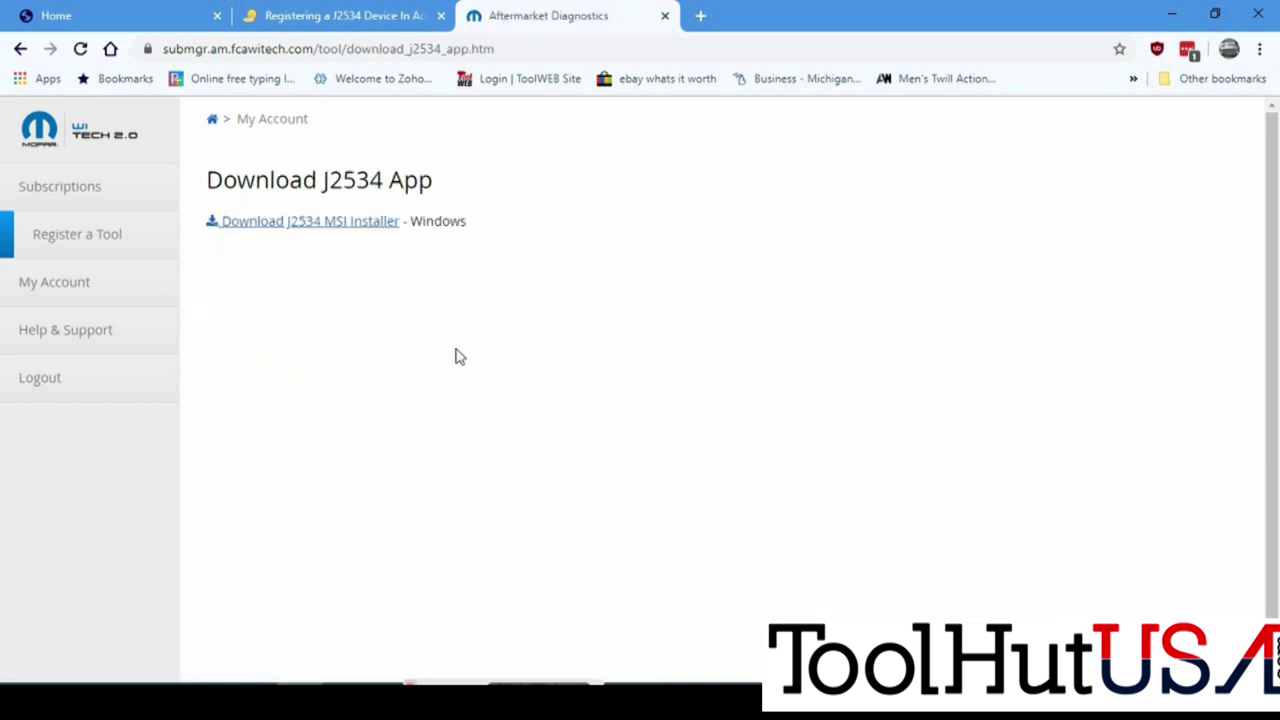
left_click(331, 224)
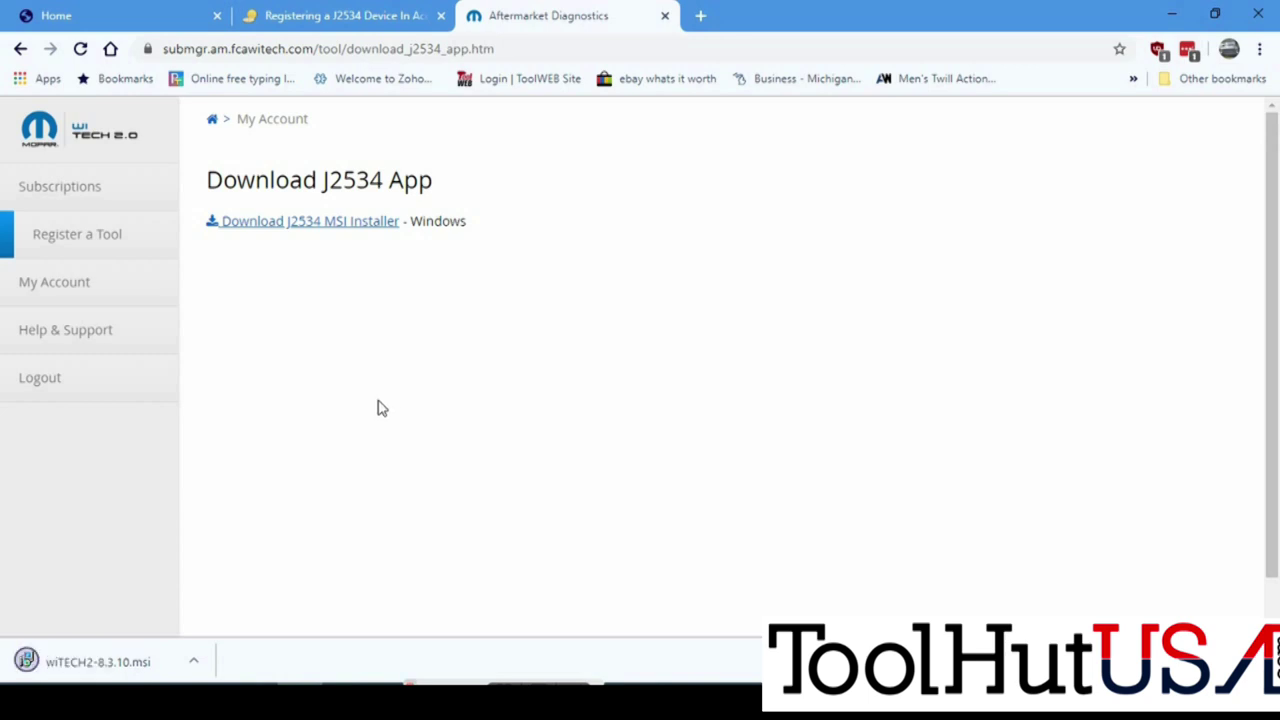
Run wiTECH2-8.3.10 from its Downloads folder, accept the license, and install wiTECH 2.0
left_click(196, 662)
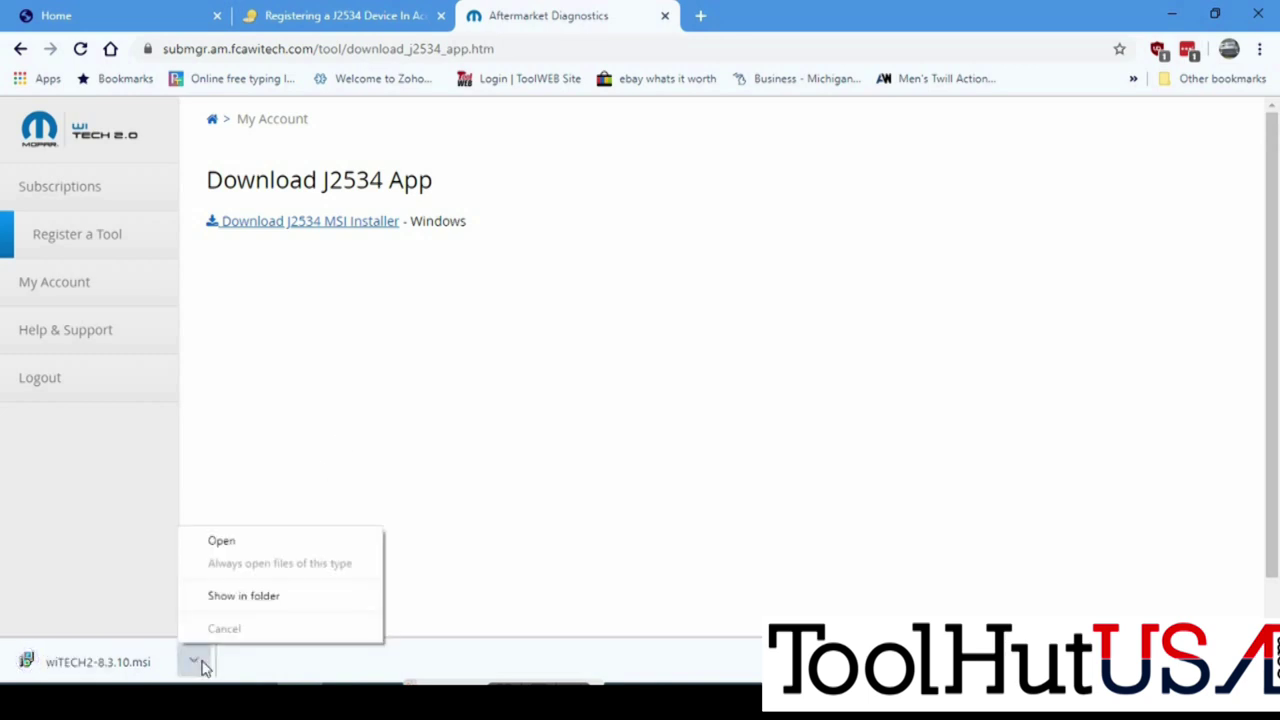
left_click(248, 598)
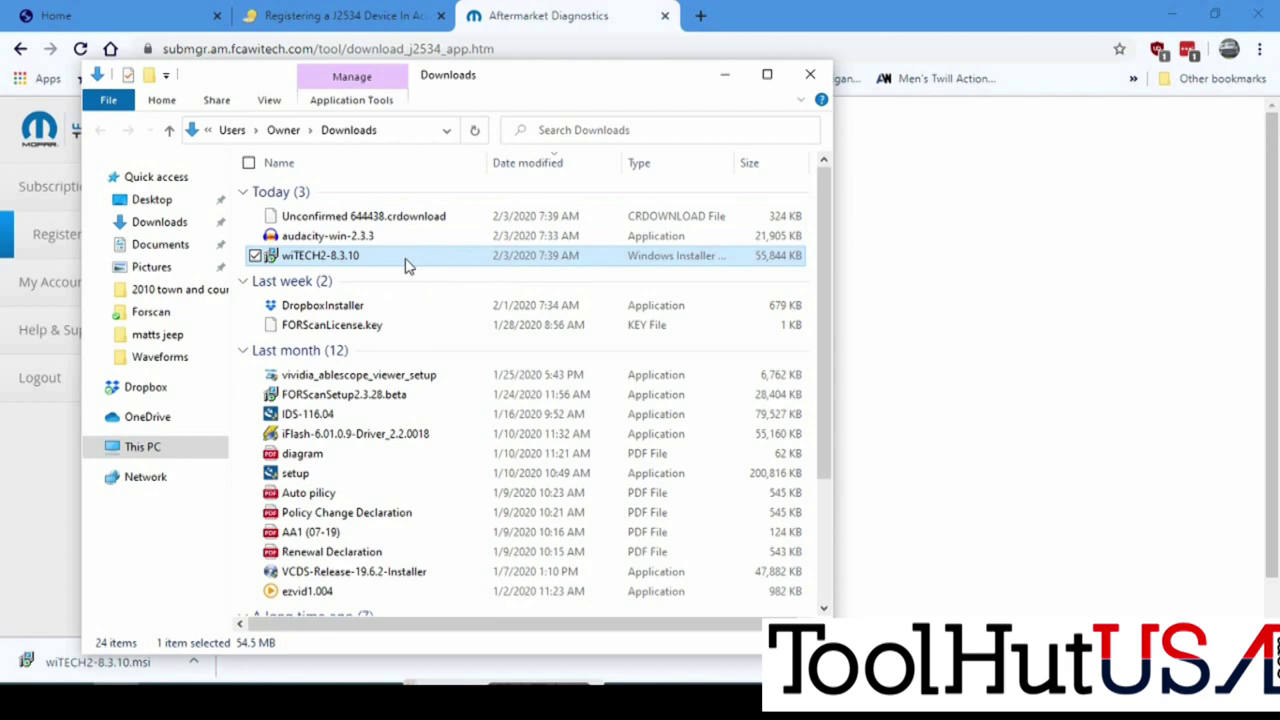
double_click(408, 258)
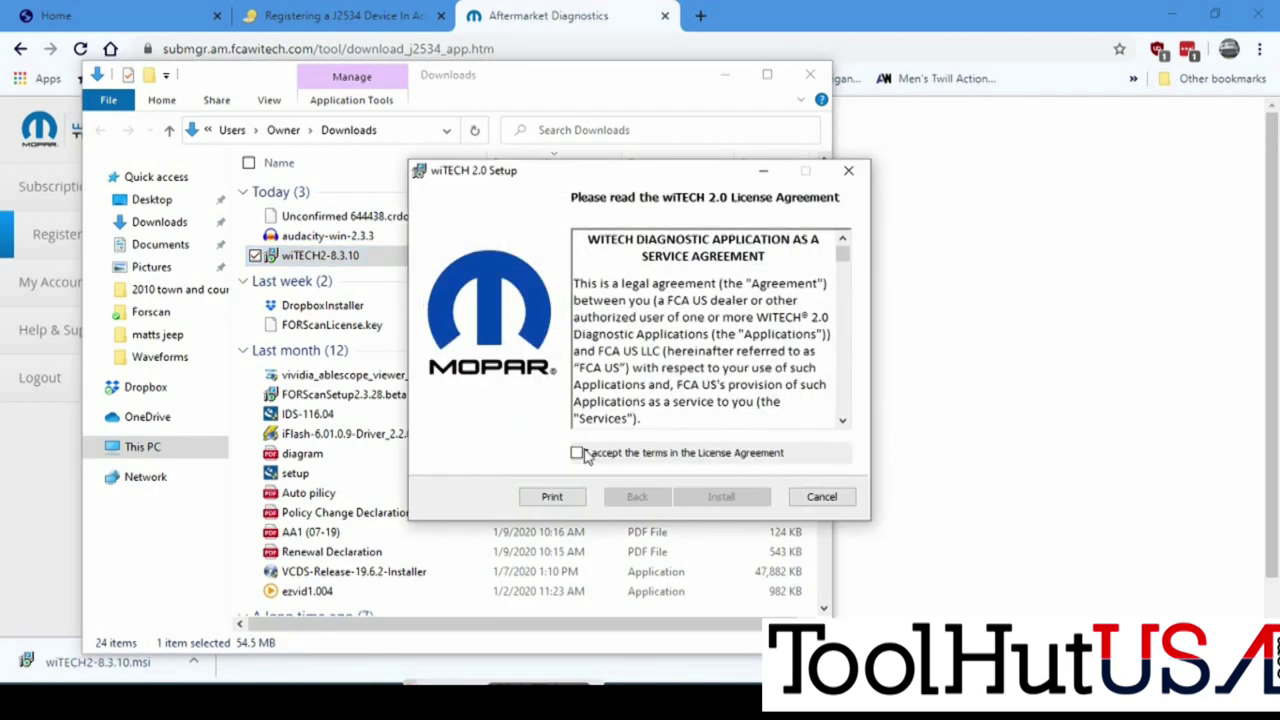
left_click(577, 452)
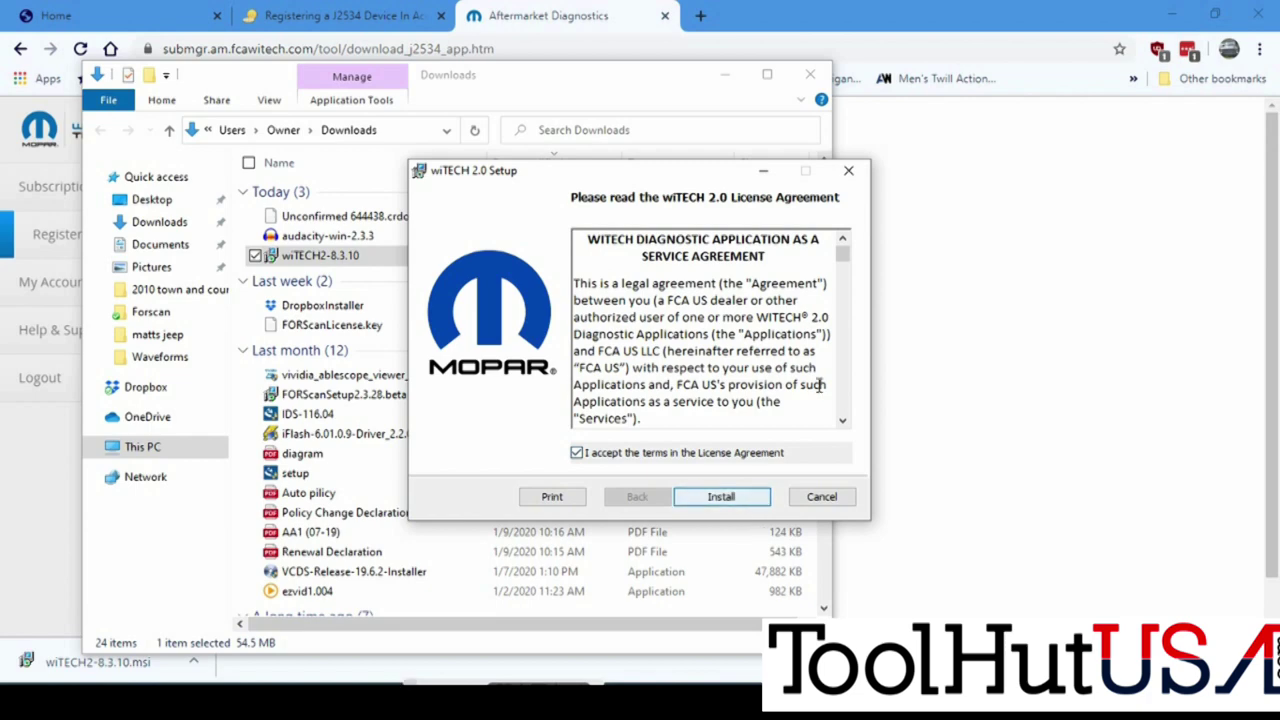
mouse_move(845, 254)
left_mouse_down()
mouse_move(870, 342)
mouse_move(857, 403)
mouse_move(757, 248)
left_mouse_up()
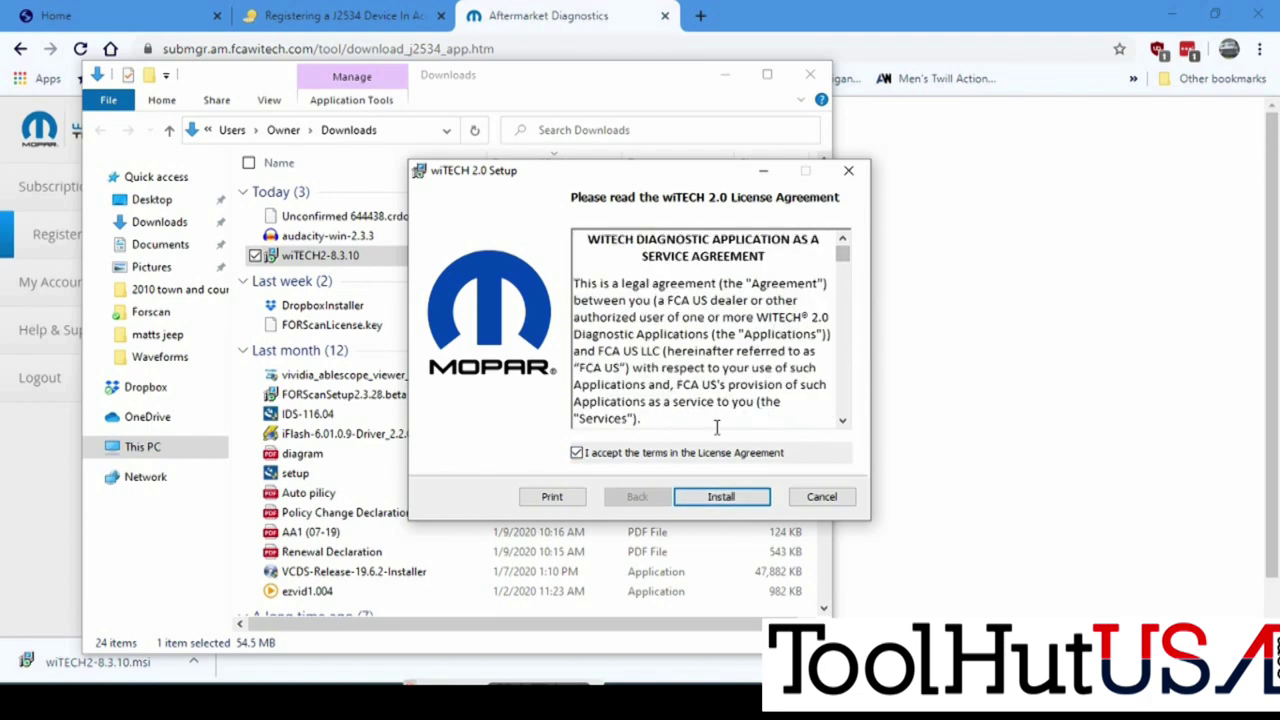
left_click(750, 499)
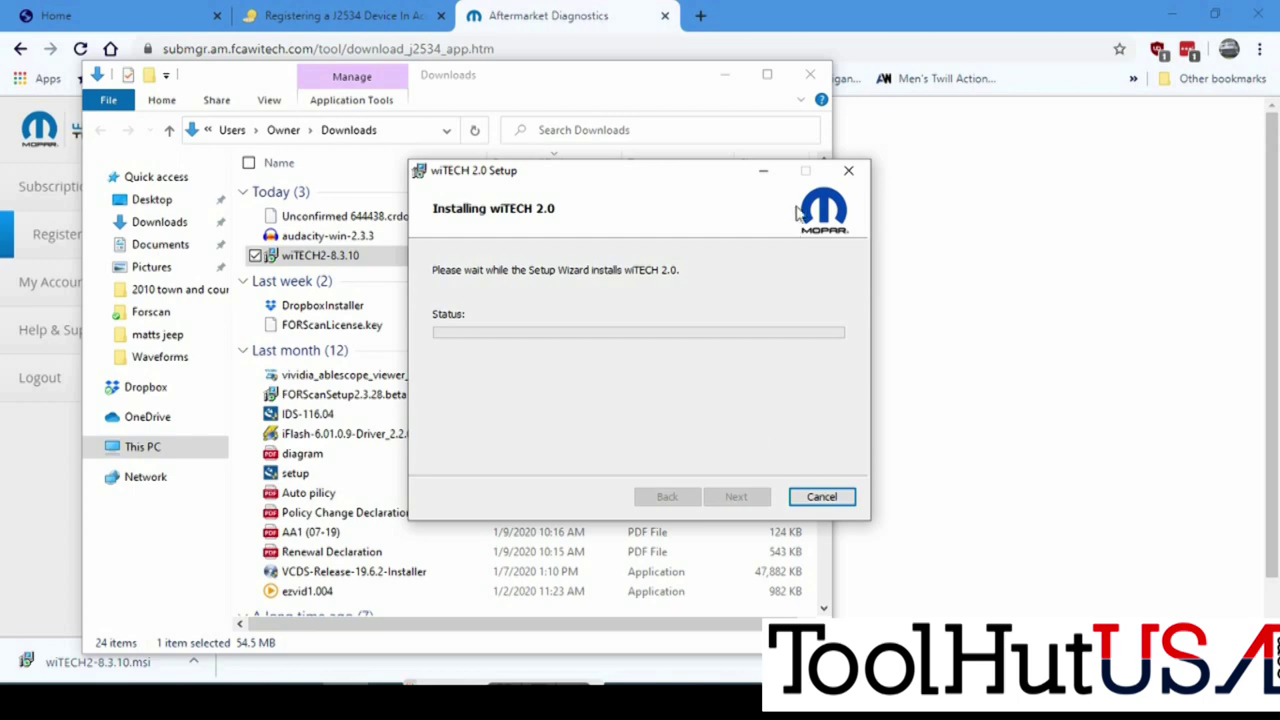
left_click(810, 78)
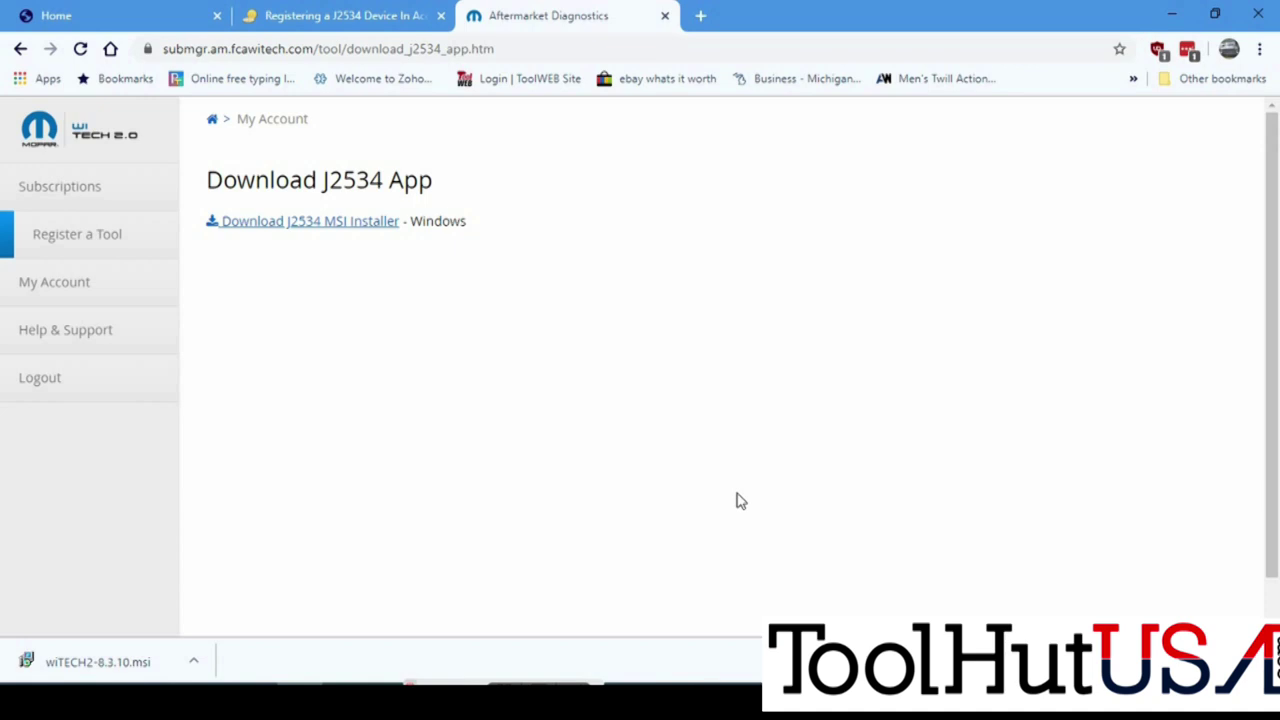
left_click(1172, 15)
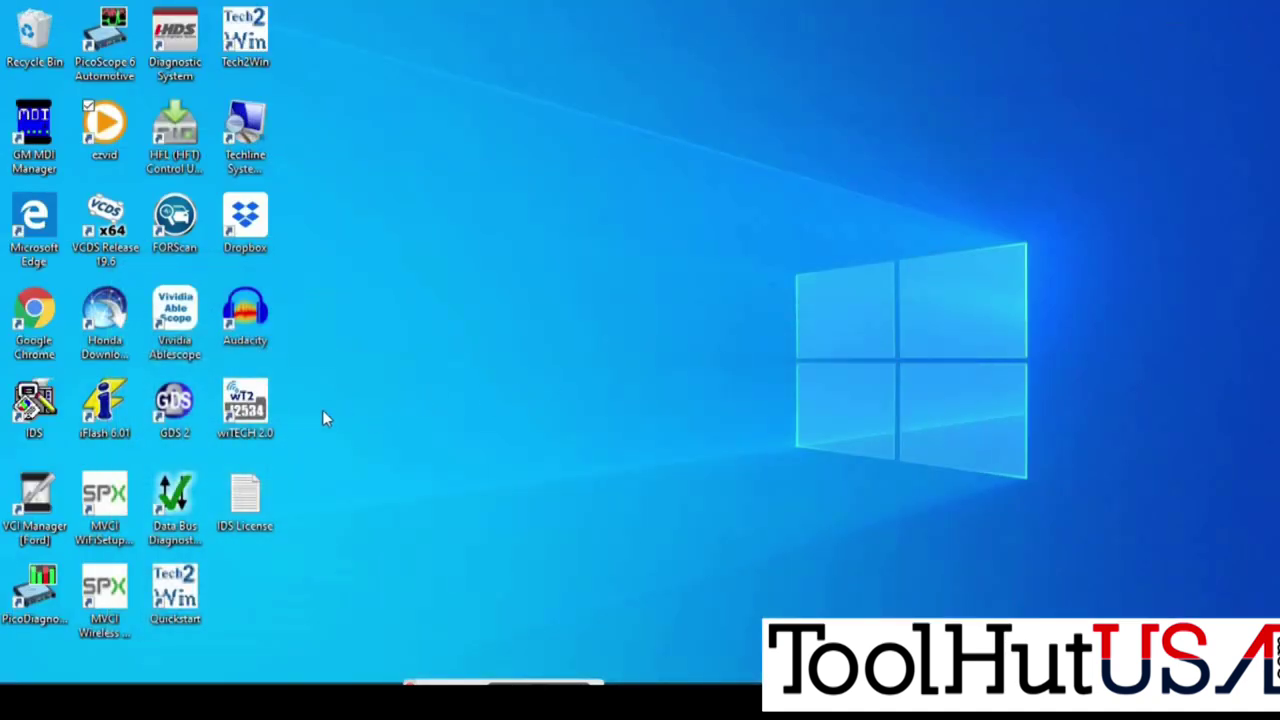
Launch wiTECH 2.0 from the desktop and copy the serial number shown in Help > About wiTECH2
left_click(260, 406)
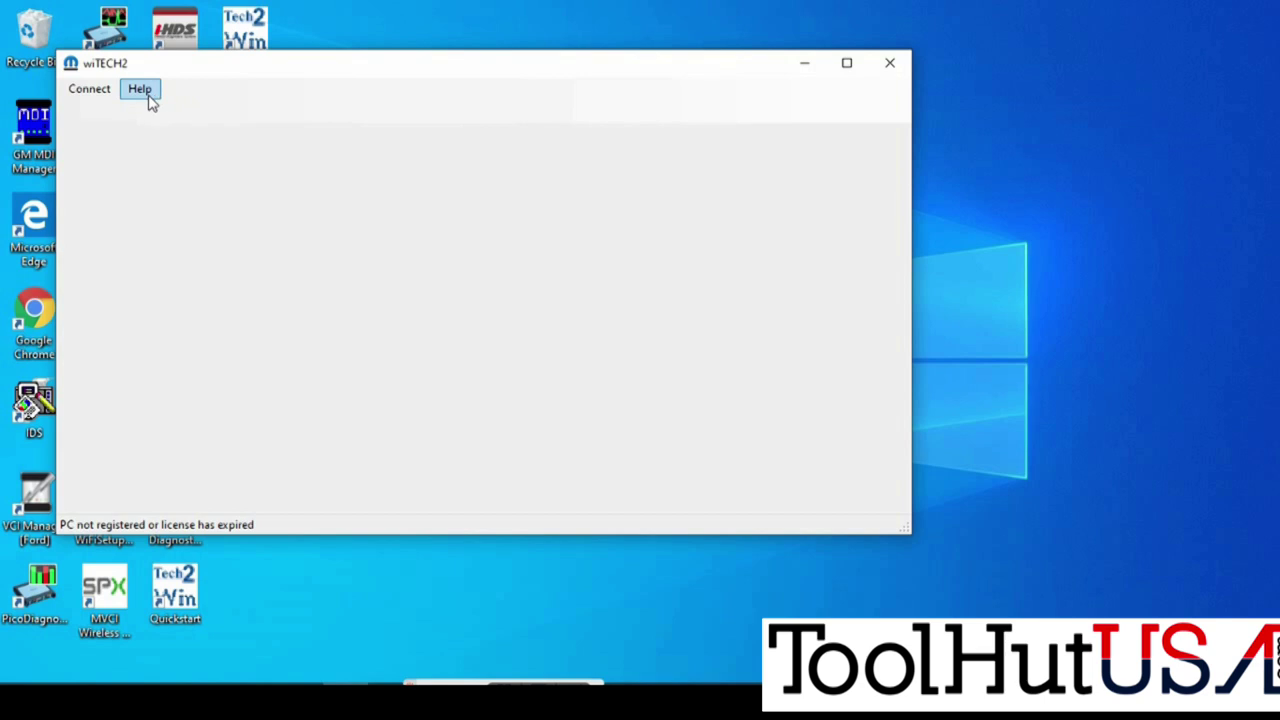
left_click(104, 93)
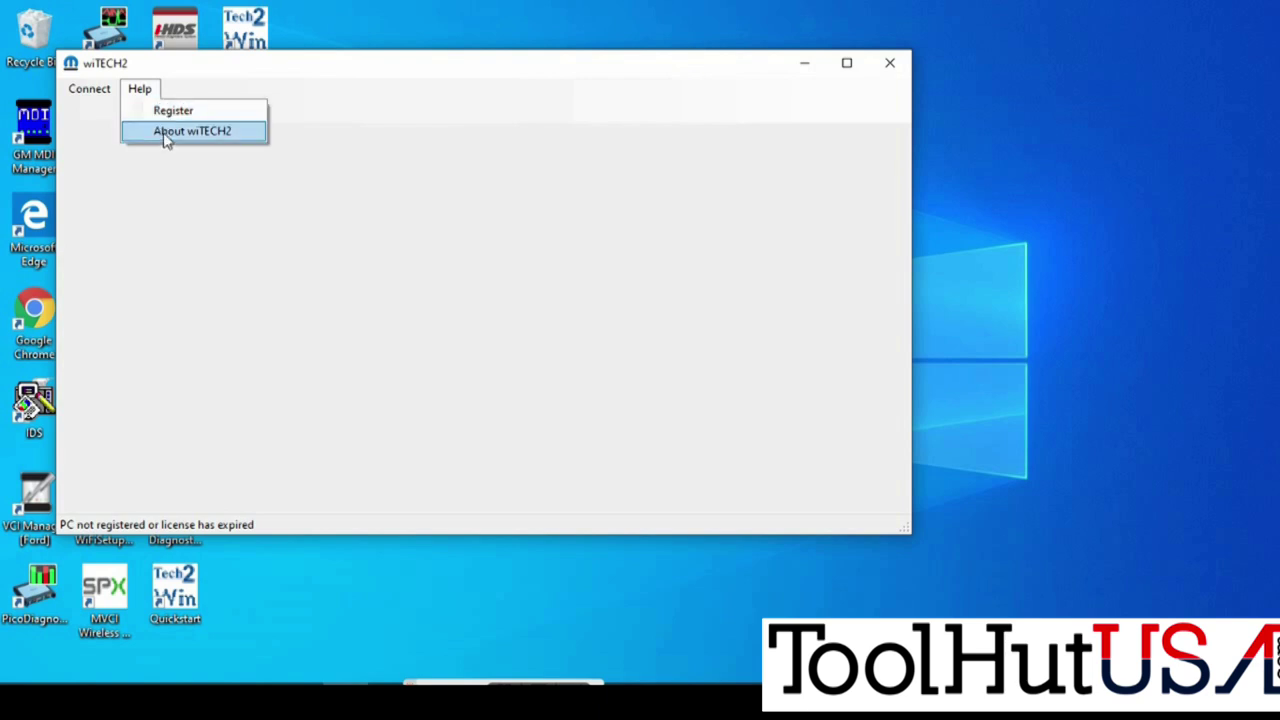
left_click(164, 134)
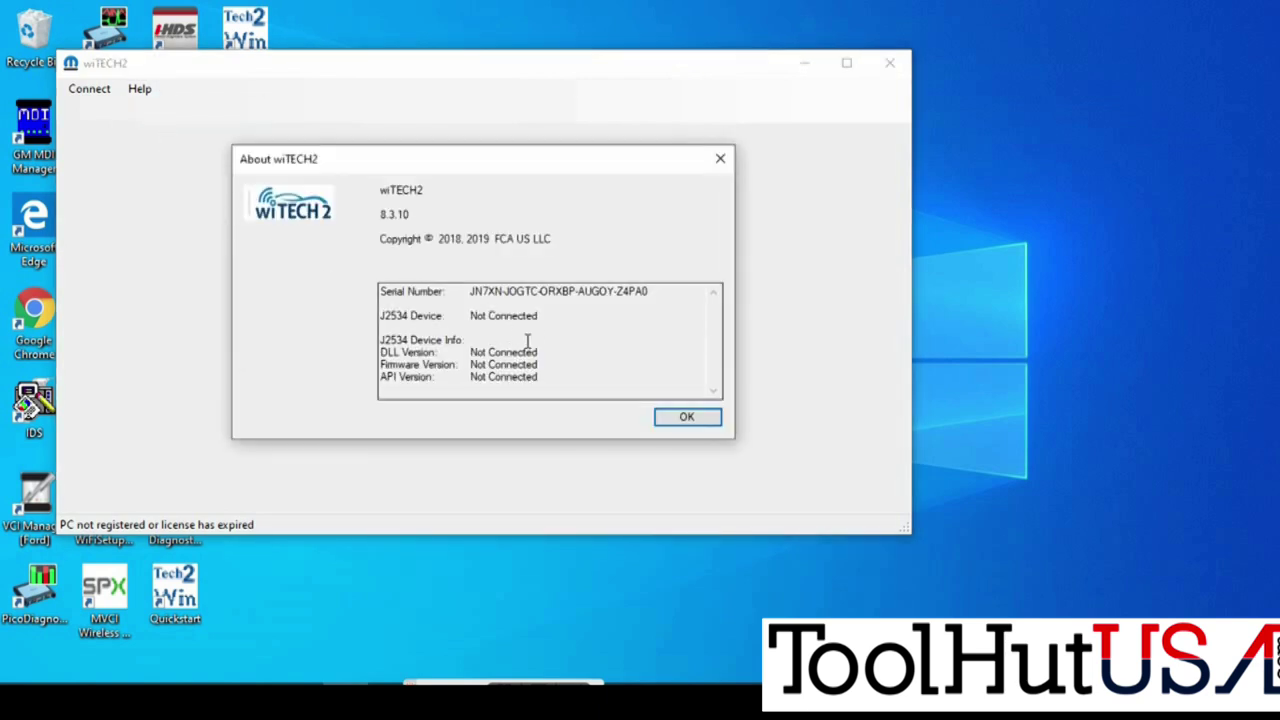
left_click_drag(660, 290, 472, 291)
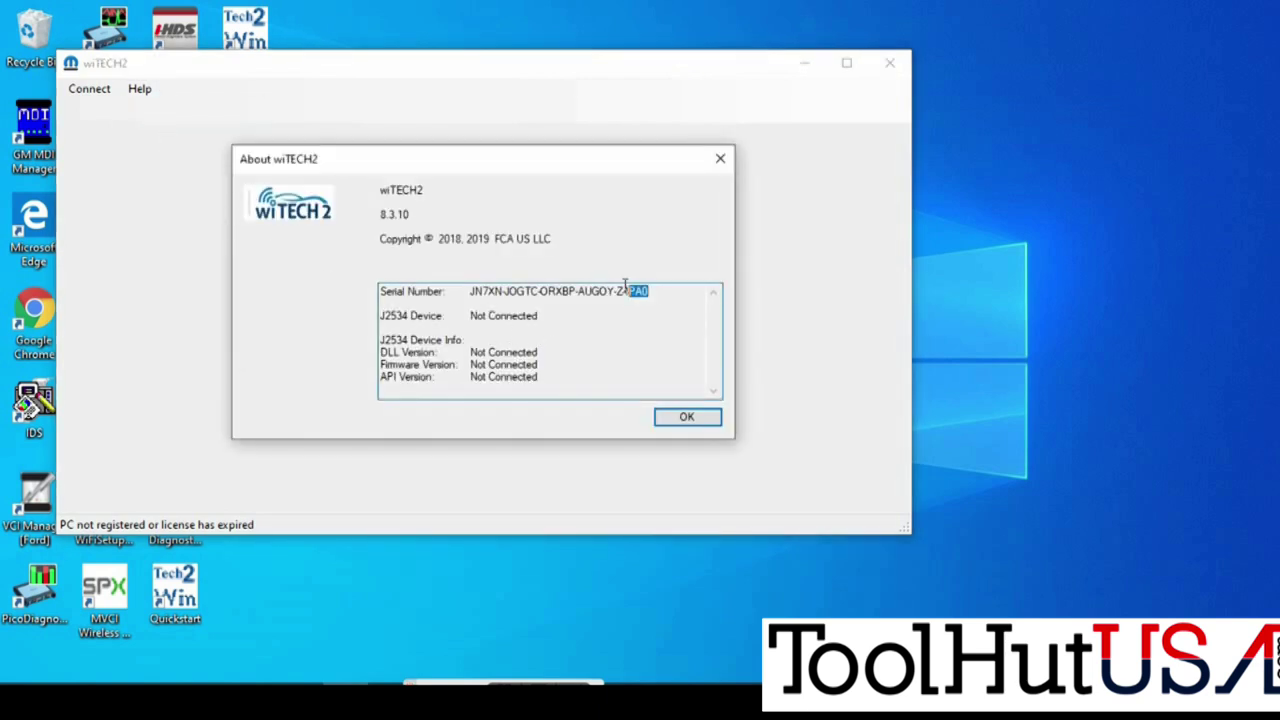
right_click(498, 290)
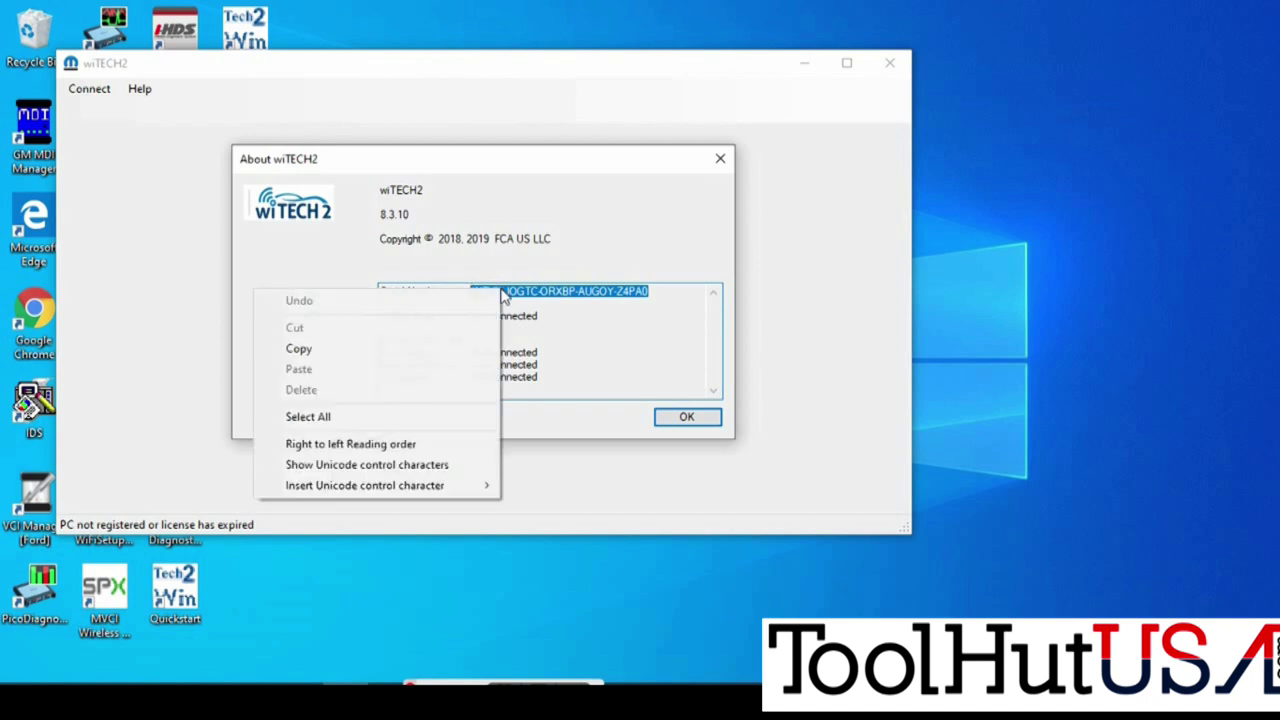
left_click(405, 349)
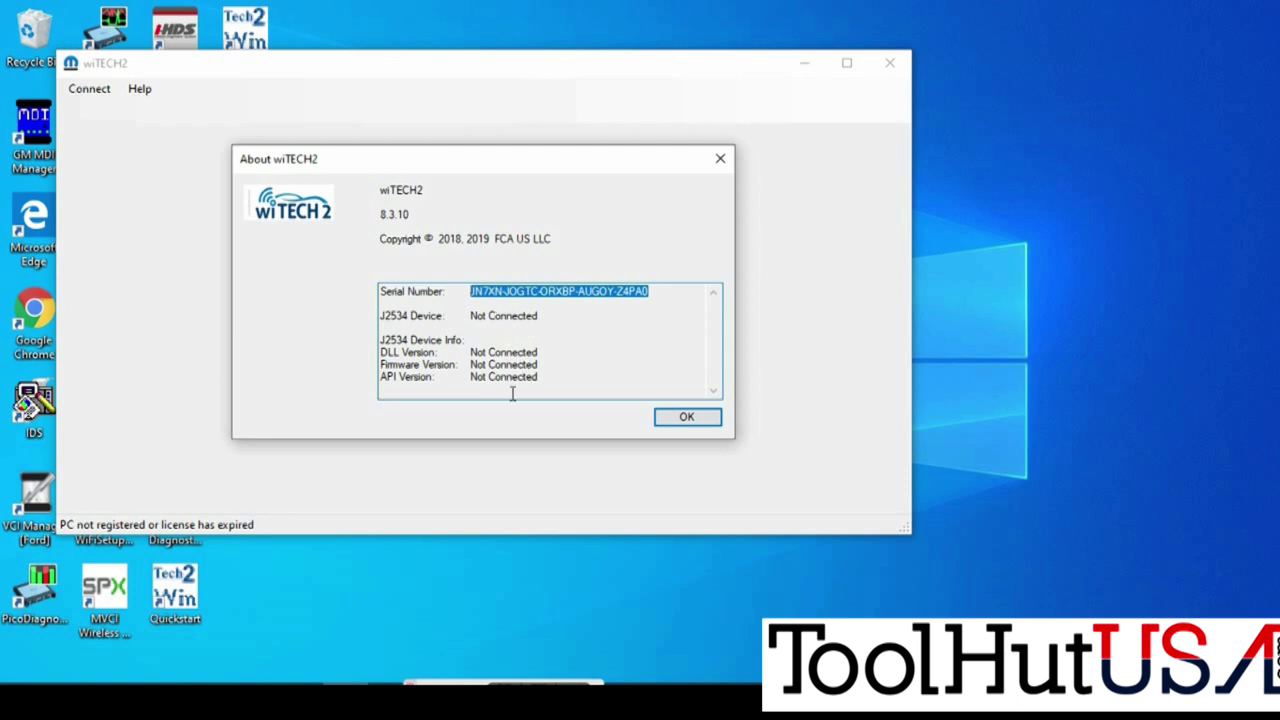
left_click(380, 700)
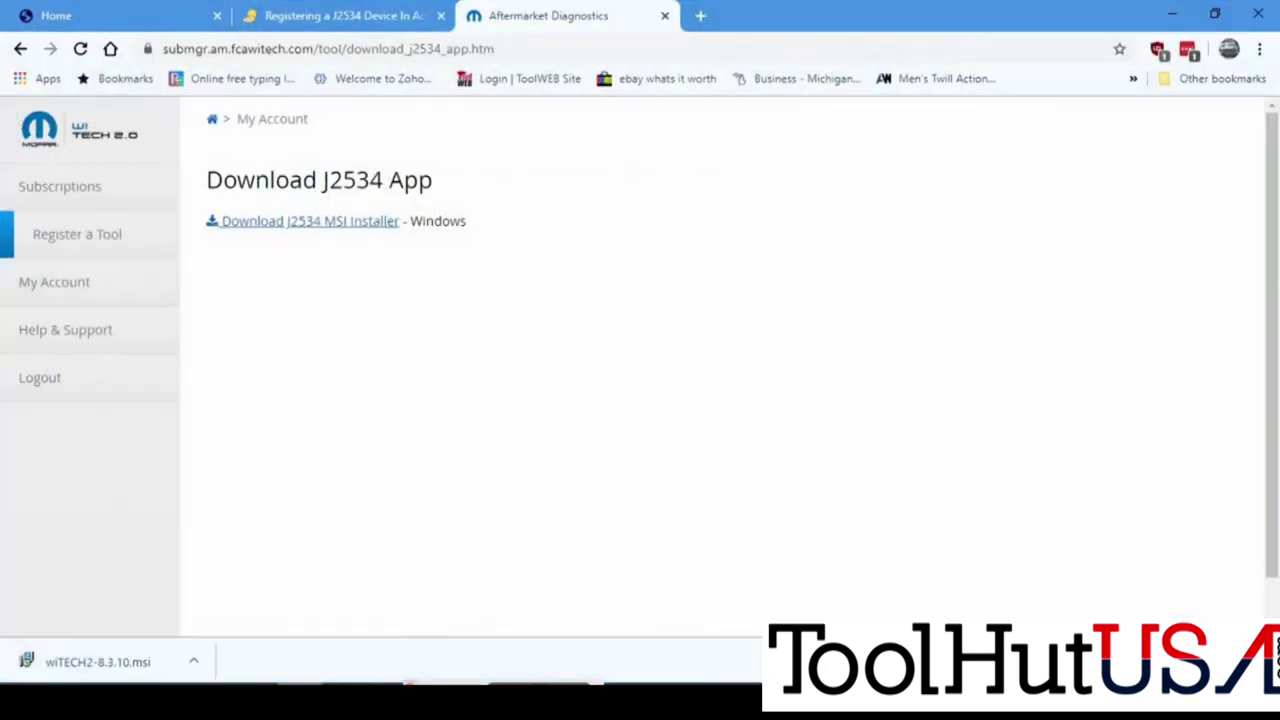
Review the article's serial-number and Register a Tool instructions, then return to Account Manager
left_click(355, 15)
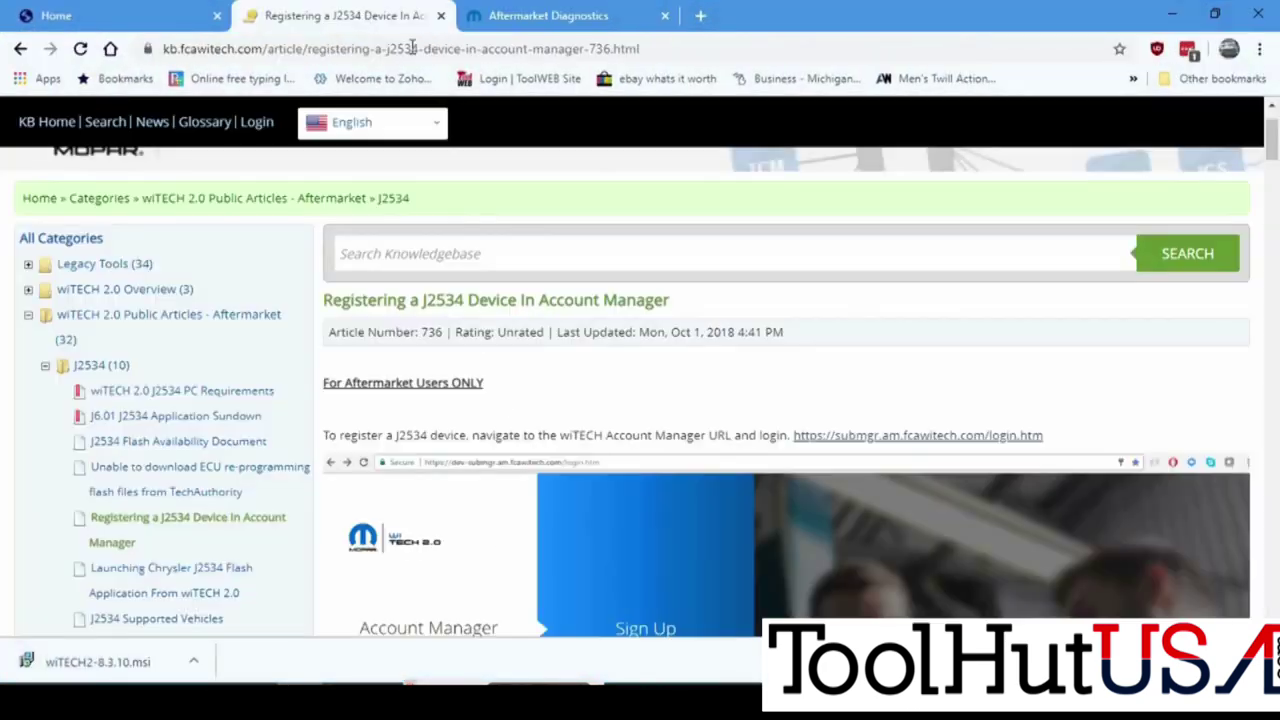
scroll(1152, 327, "down", 2)
scroll(1152, 353, "down", 2)
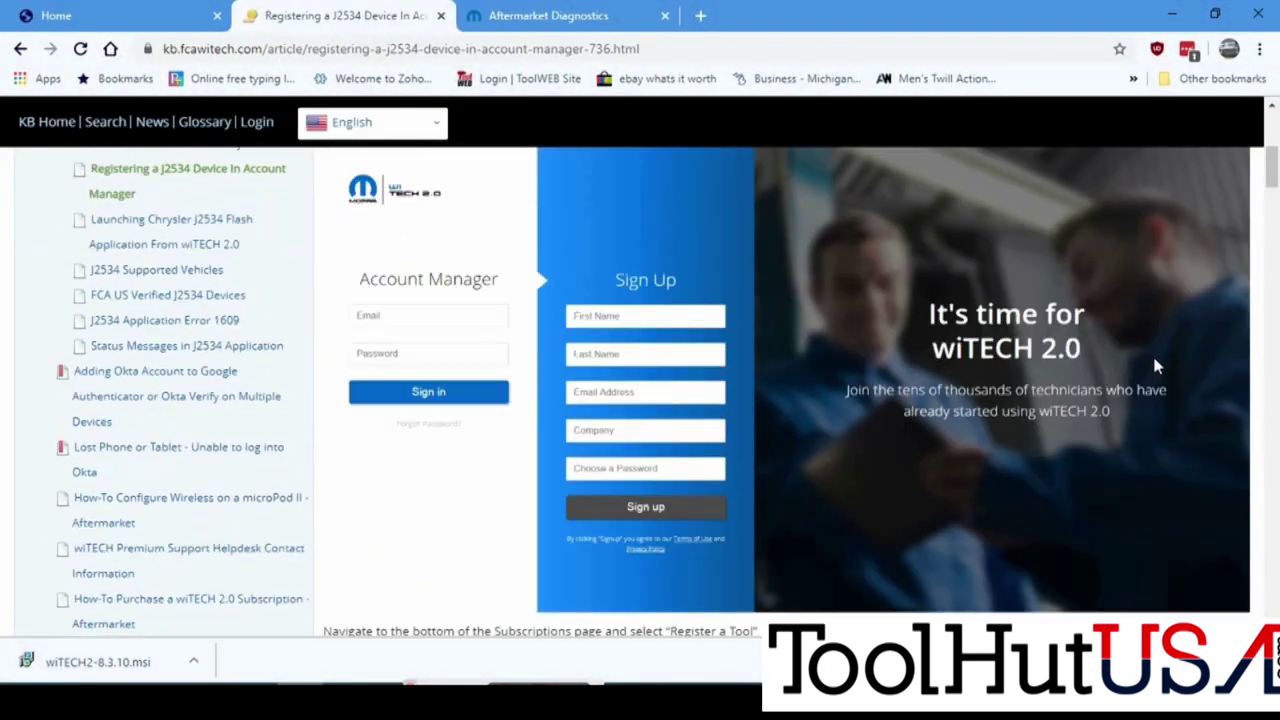
scroll(1152, 352, "down", 2)
scroll(1157, 366, "down", 2)
scroll(1157, 366, "down", 2)
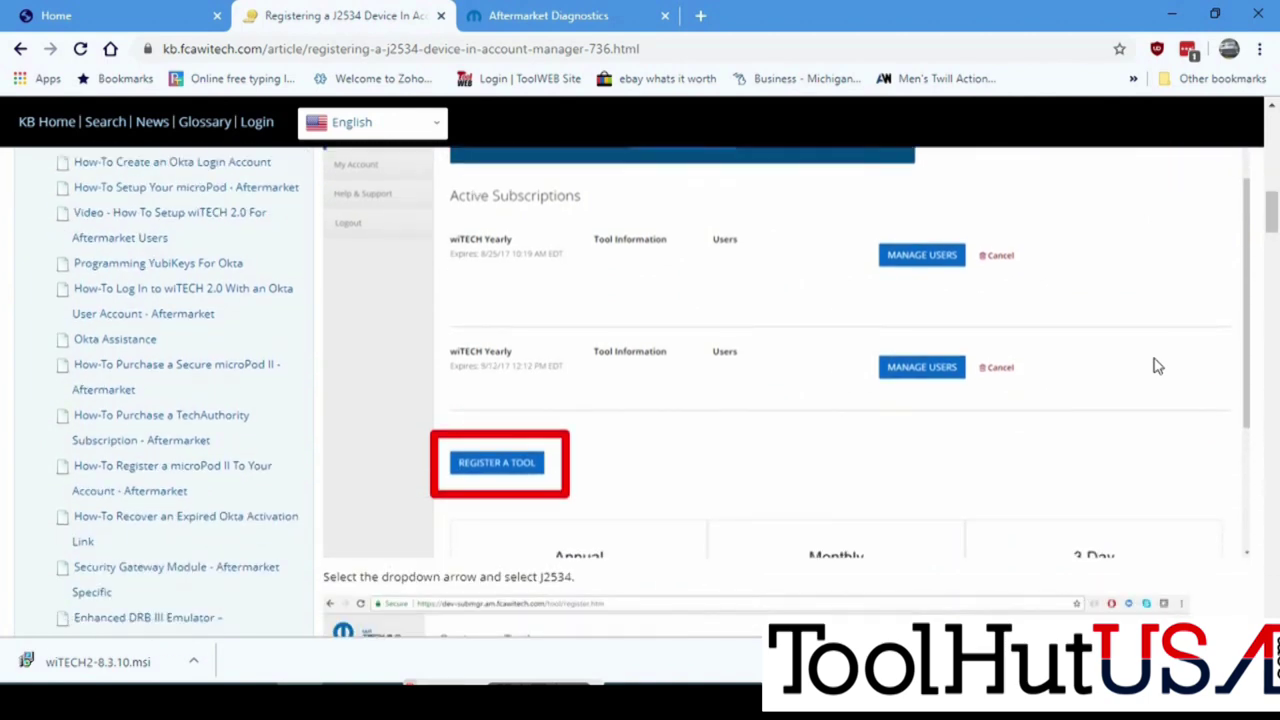
scroll(1157, 366, "down", 3)
scroll(1157, 366, "down", 2)
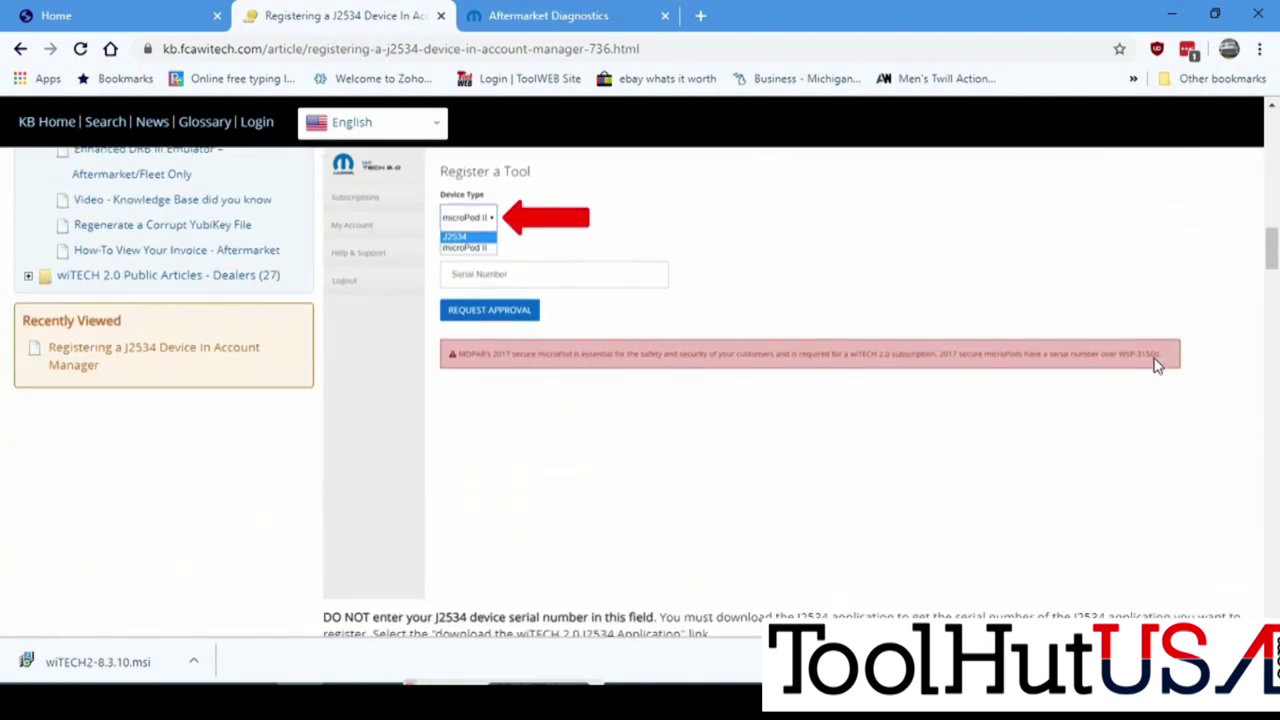
scroll(1157, 366, "down", 3)
scroll(1154, 363, "down", 2)
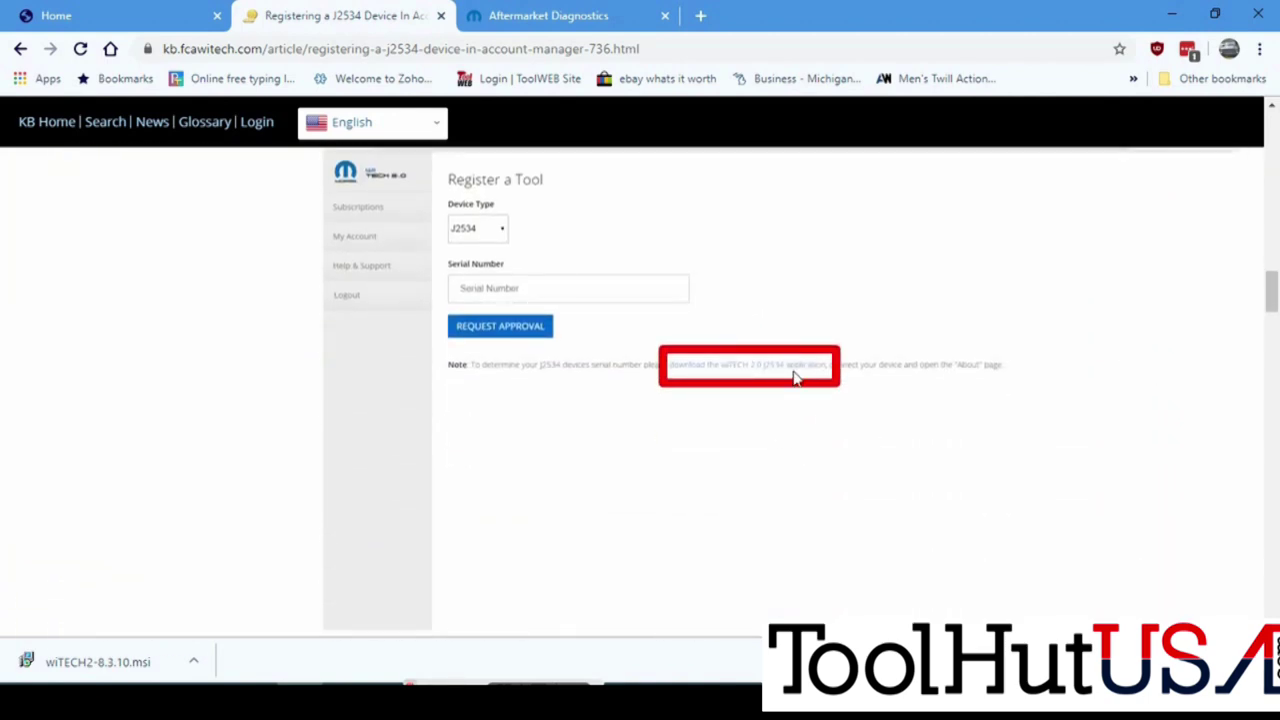
scroll(1048, 355, "down", 3)
scroll(1050, 362, "down", 1)
scroll(768, 386, "down", 1)
scroll(770, 388, "down", 3)
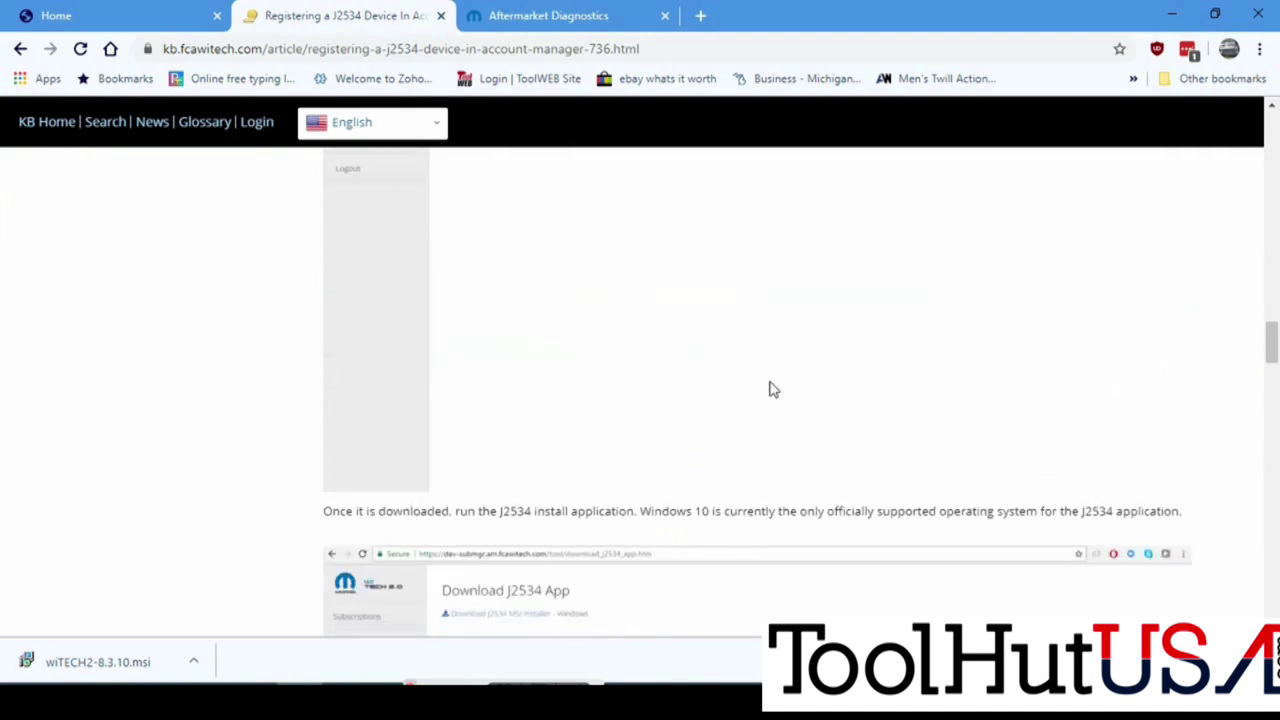
scroll(770, 388, "down", 2)
scroll(770, 388, "down", 1)
scroll(770, 388, "down", 1)
scroll(770, 388, "down", 2)
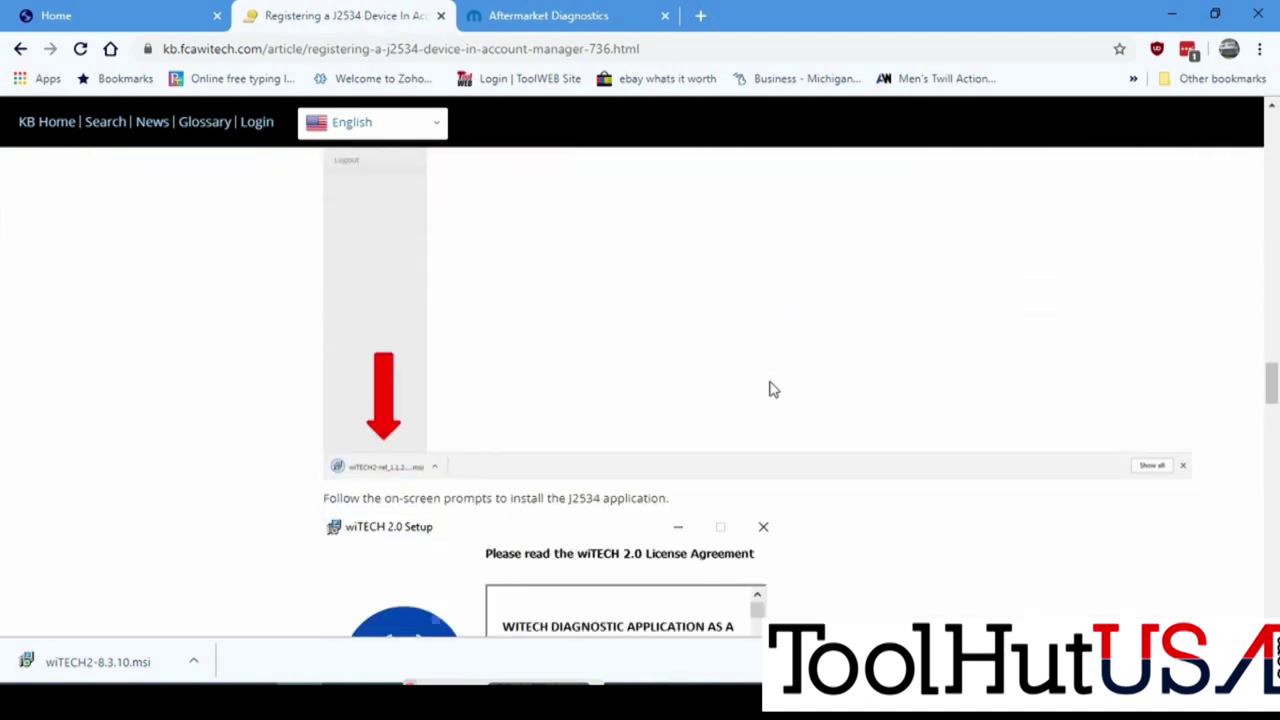
scroll(769, 387, "down", 1)
scroll(954, 354, "down", 3)
scroll(974, 377, "down", 2)
scroll(978, 378, "down", 1)
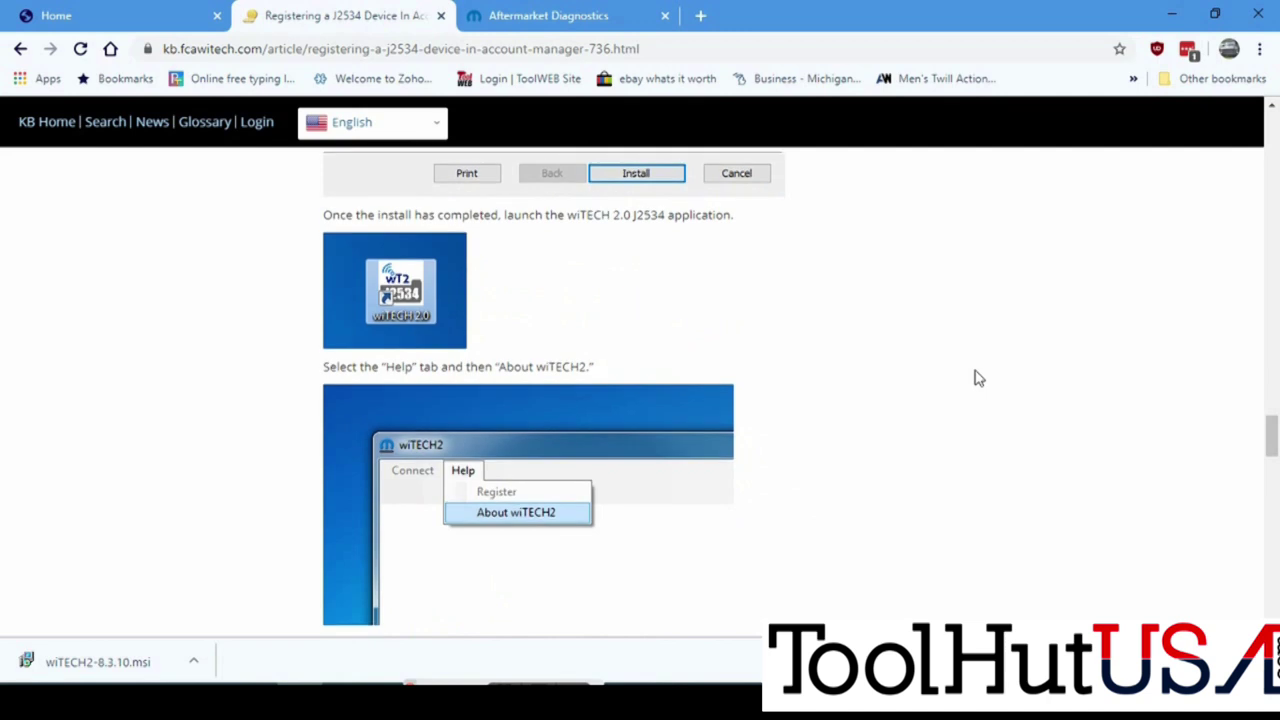
scroll(978, 378, "down", 3)
scroll(978, 378, "down", 2)
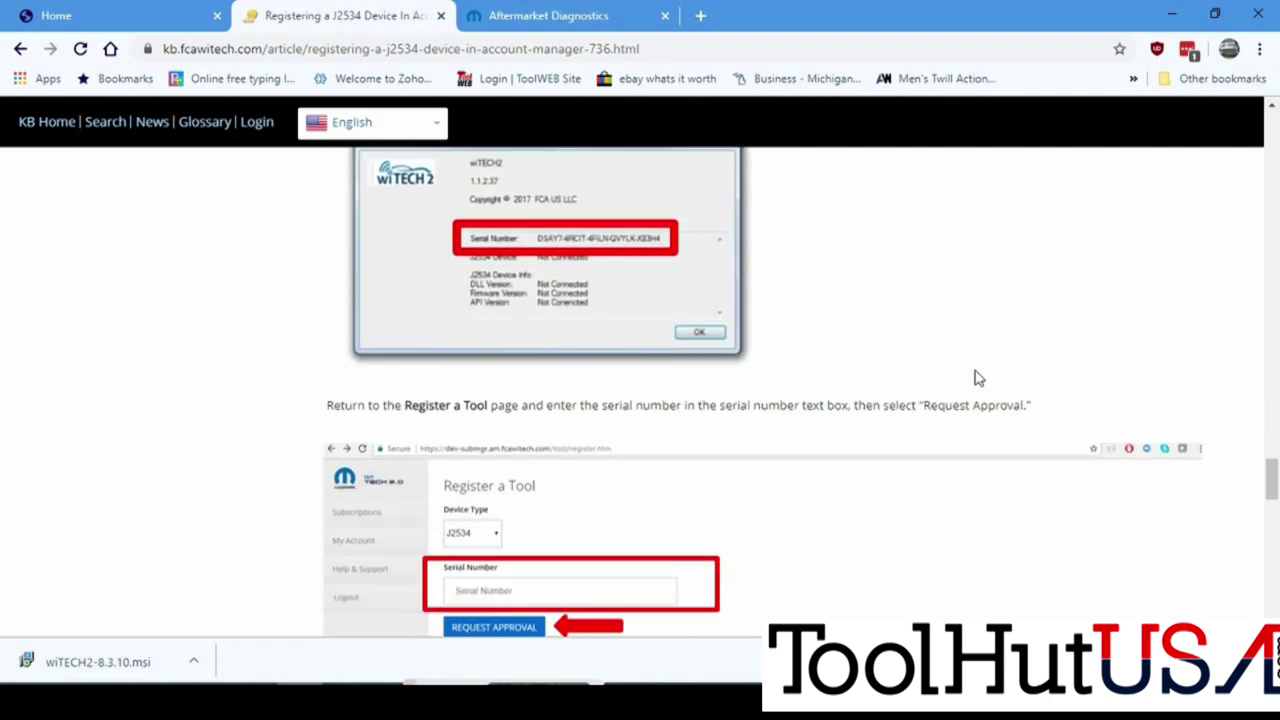
scroll(978, 378, "up", 2)
scroll(978, 378, "up", 3)
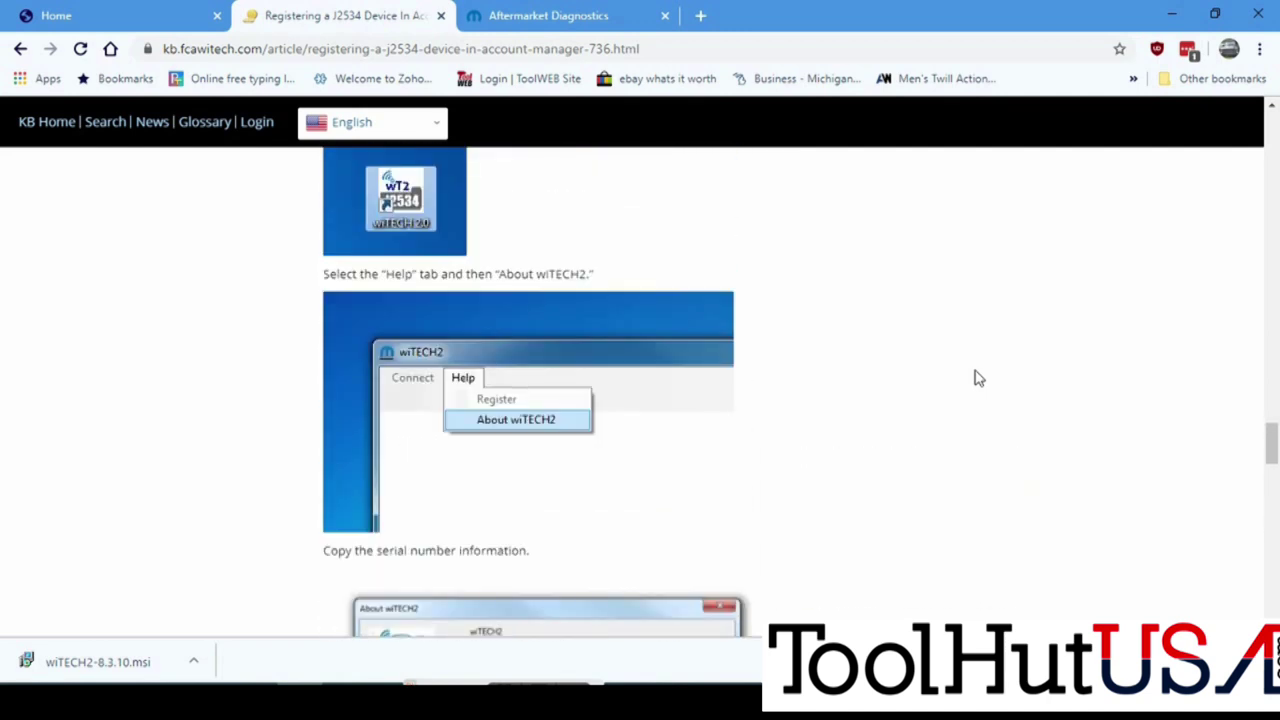
scroll(969, 409, "down", 3)
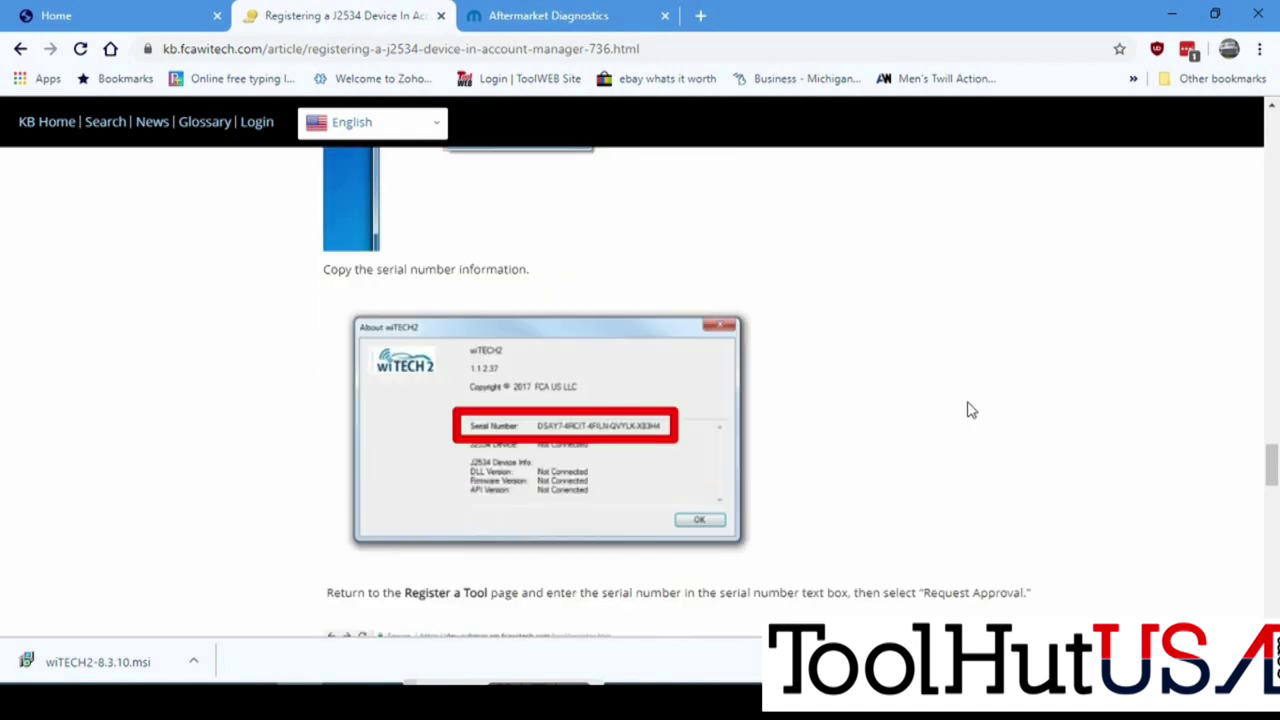
scroll(960, 390, "down", 3)
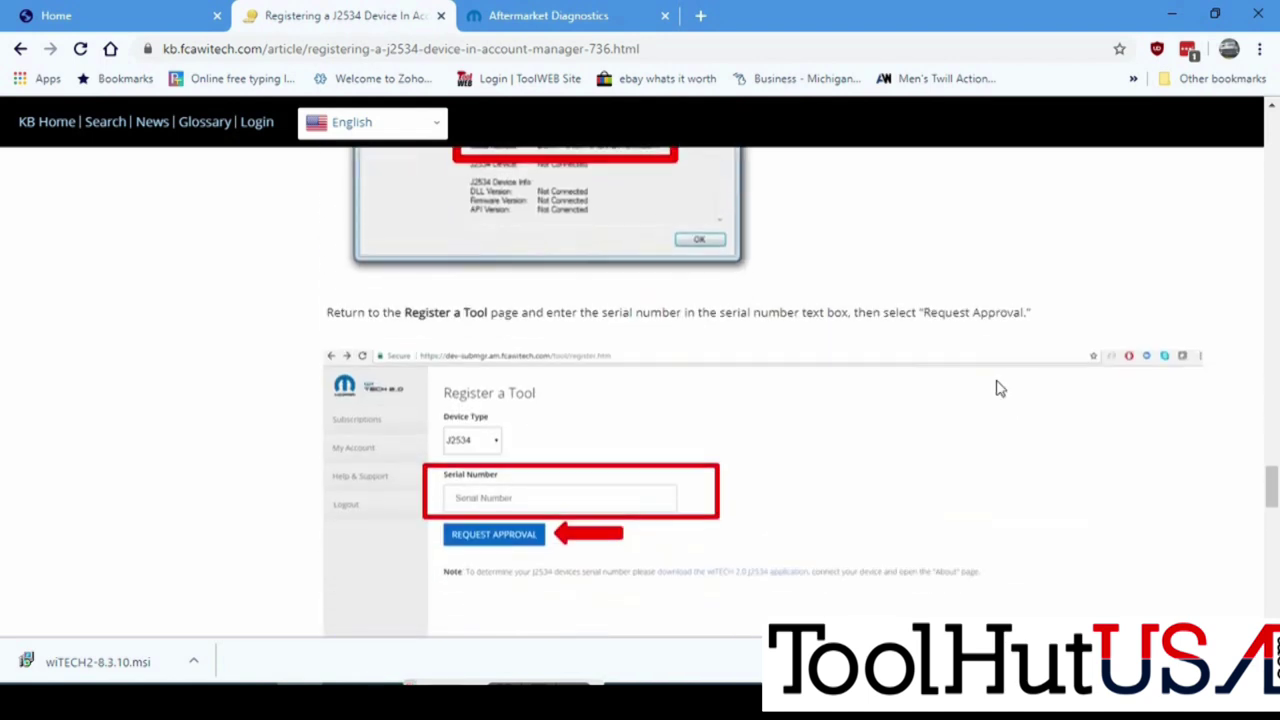
scroll(849, 414, "down", 3)
scroll(850, 412, "down", 2)
scroll(849, 412, "down", 1)
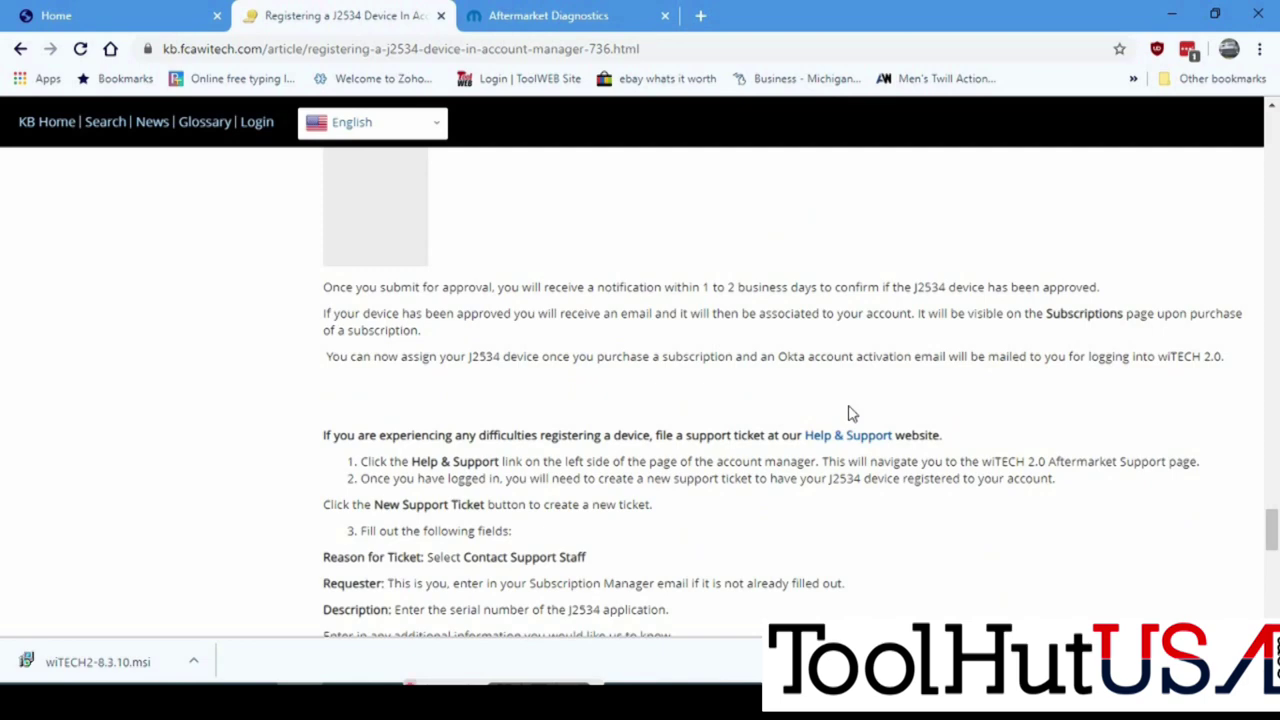
scroll(849, 412, "down", 4)
scroll(849, 412, "up", 3)
scroll(849, 412, "up", 4)
scroll(850, 413, "up", 3)
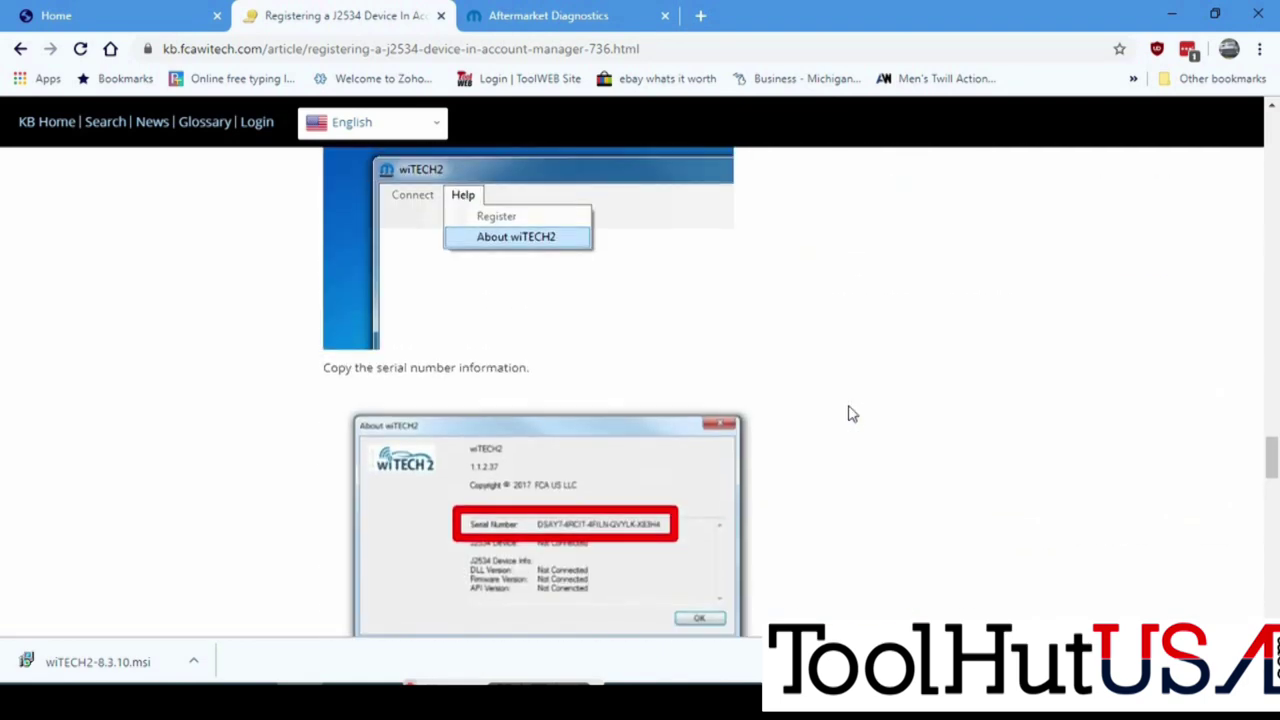
scroll(849, 414, "up", 3)
scroll(849, 412, "up", 3)
scroll(849, 412, "up", 3)
scroll(849, 412, "up", 3)
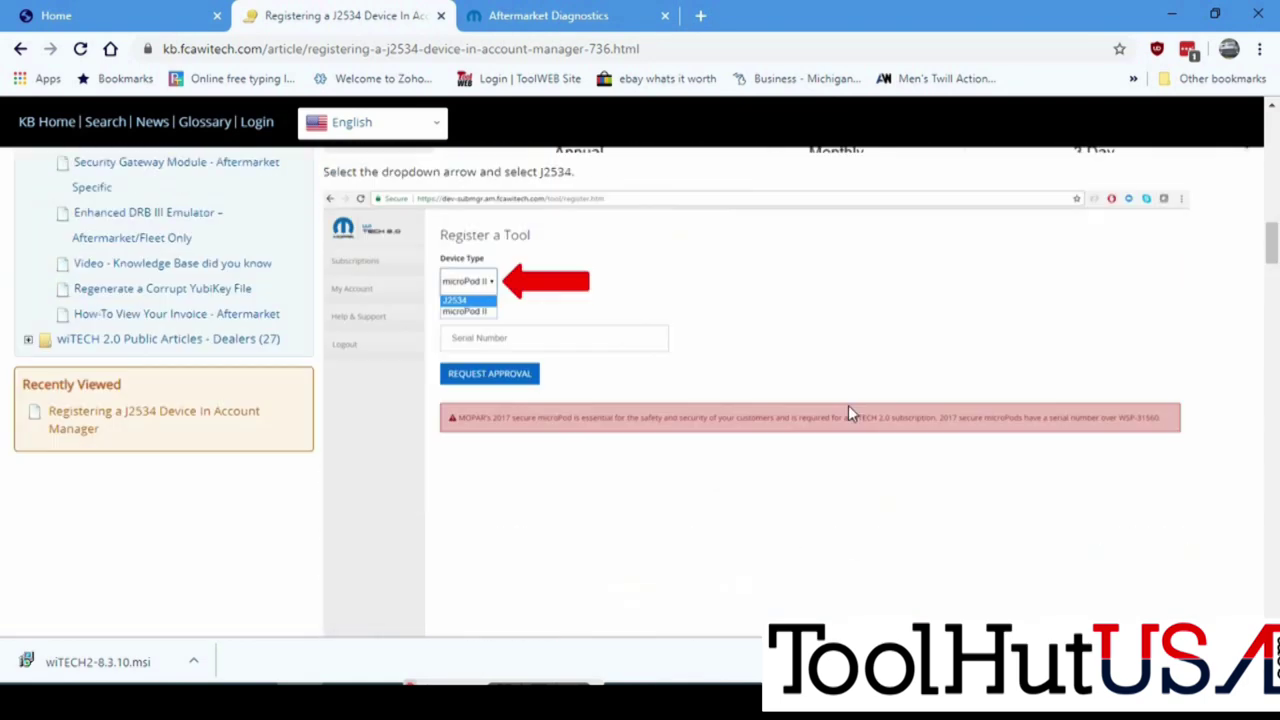
scroll(848, 405, "up", 3)
scroll(848, 405, "up", 3)
scroll(848, 405, "up", 3)
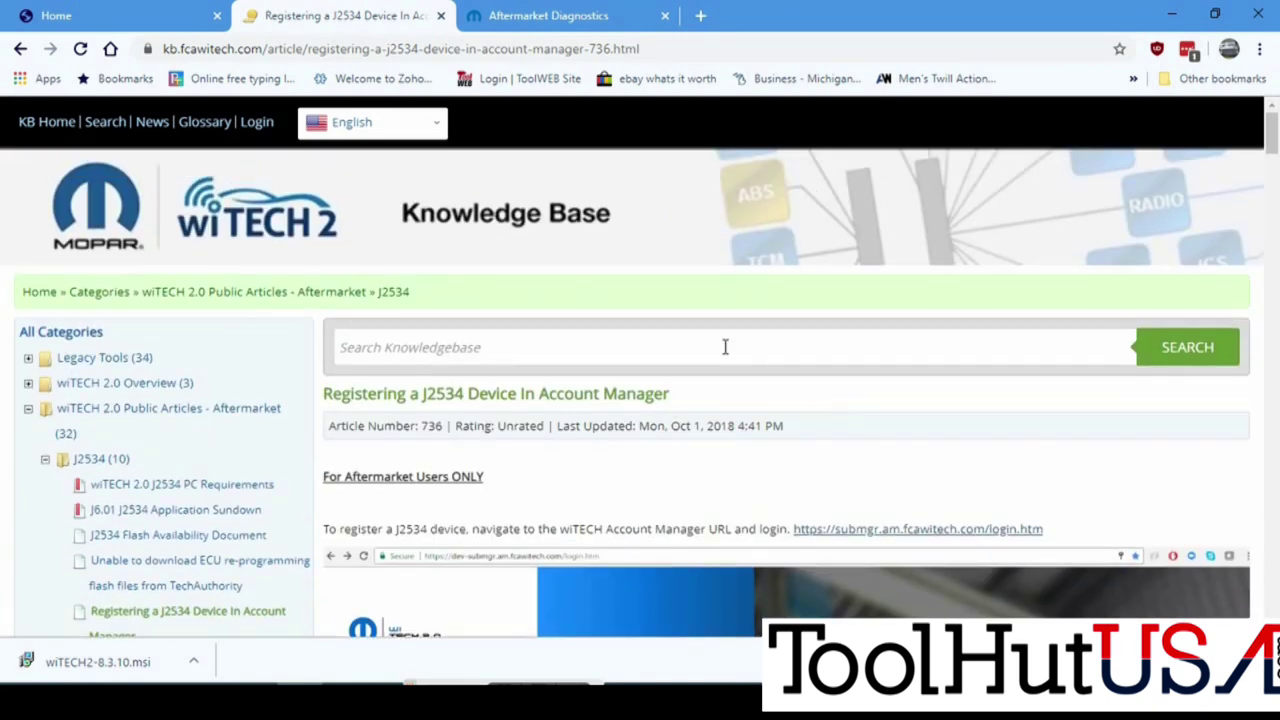
left_click(563, 18)
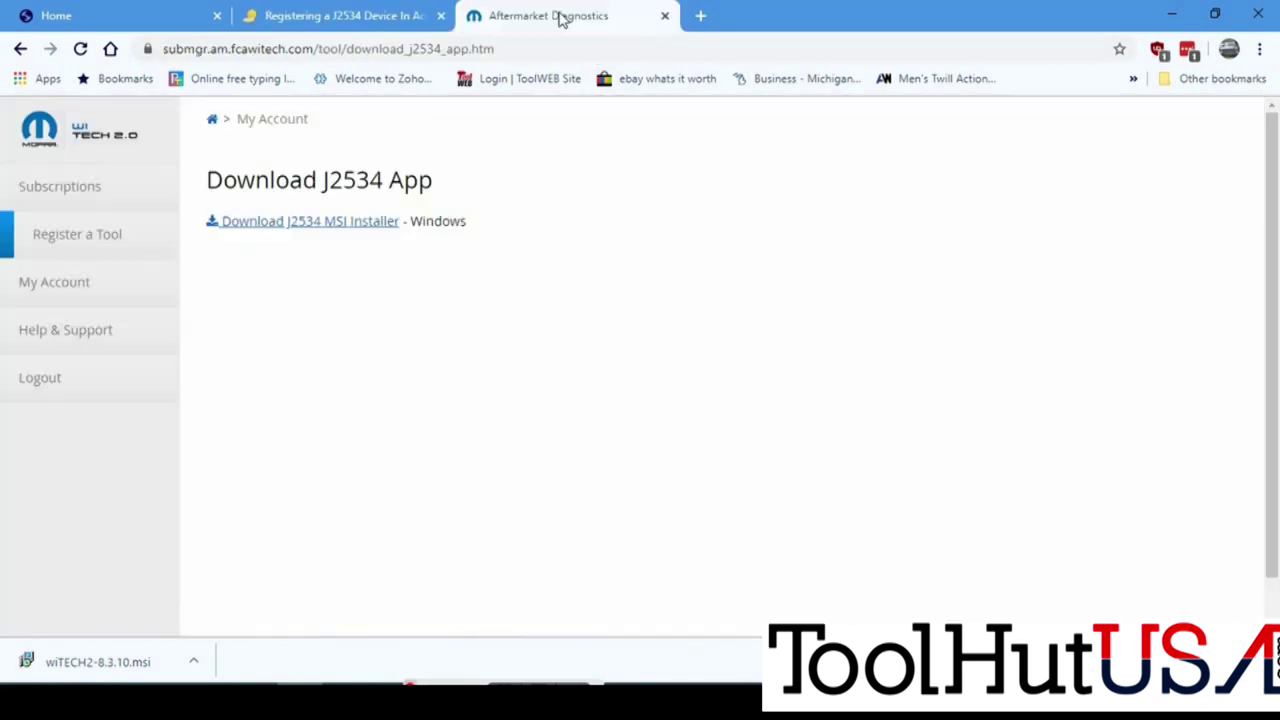
Fill Register a Tool with Device Type J2534 and the pasted serial number, then Request Approval
left_click(97, 242)
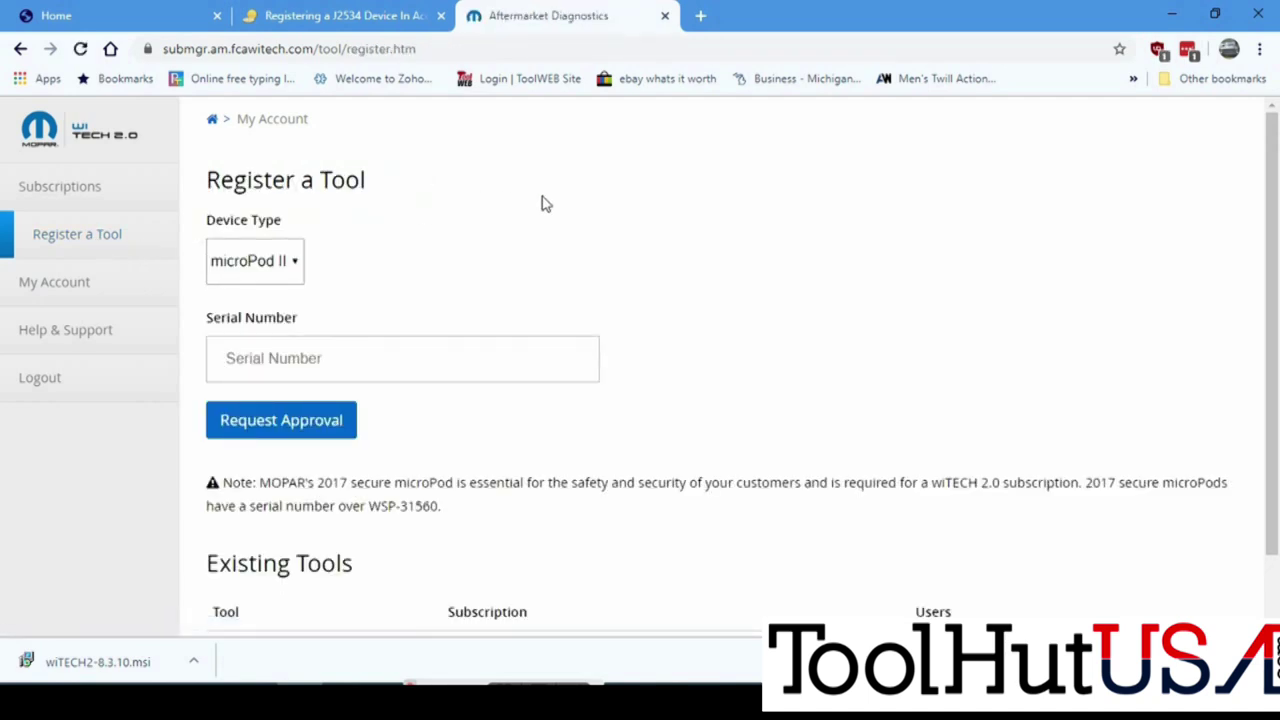
left_click(255, 261)
left_click(268, 298)
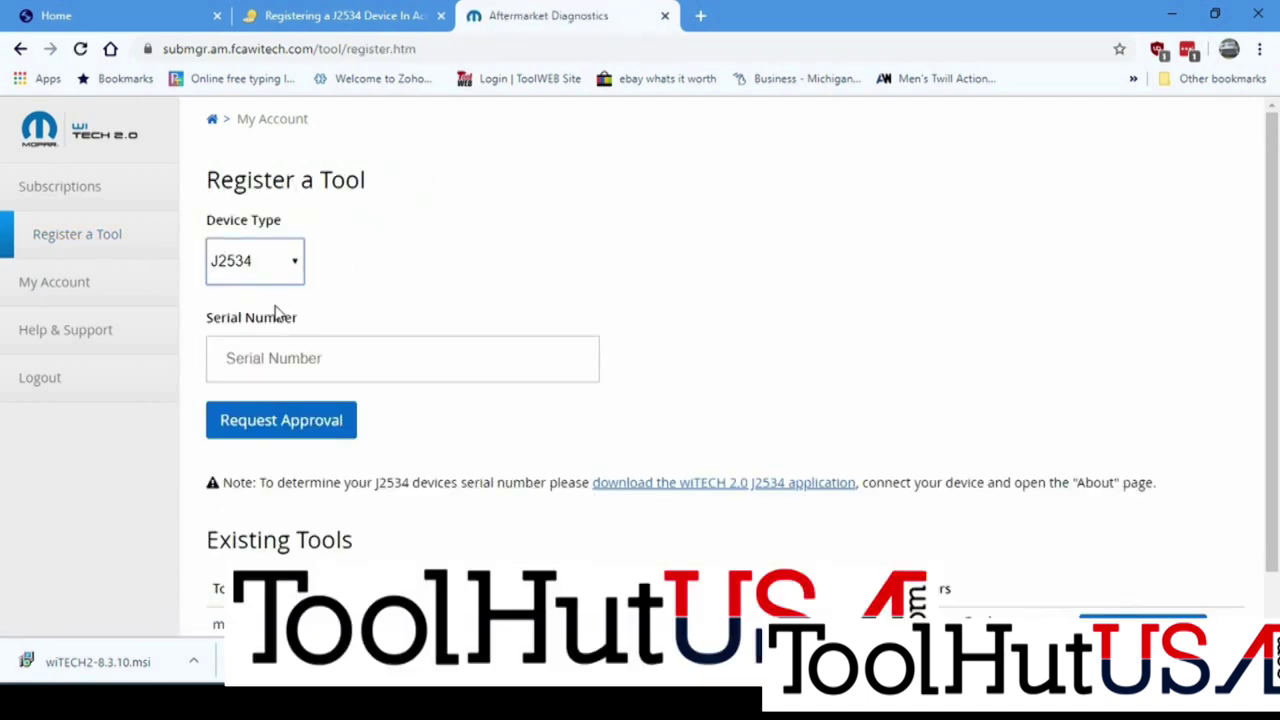
left_click(258, 349)
right_click(258, 350)
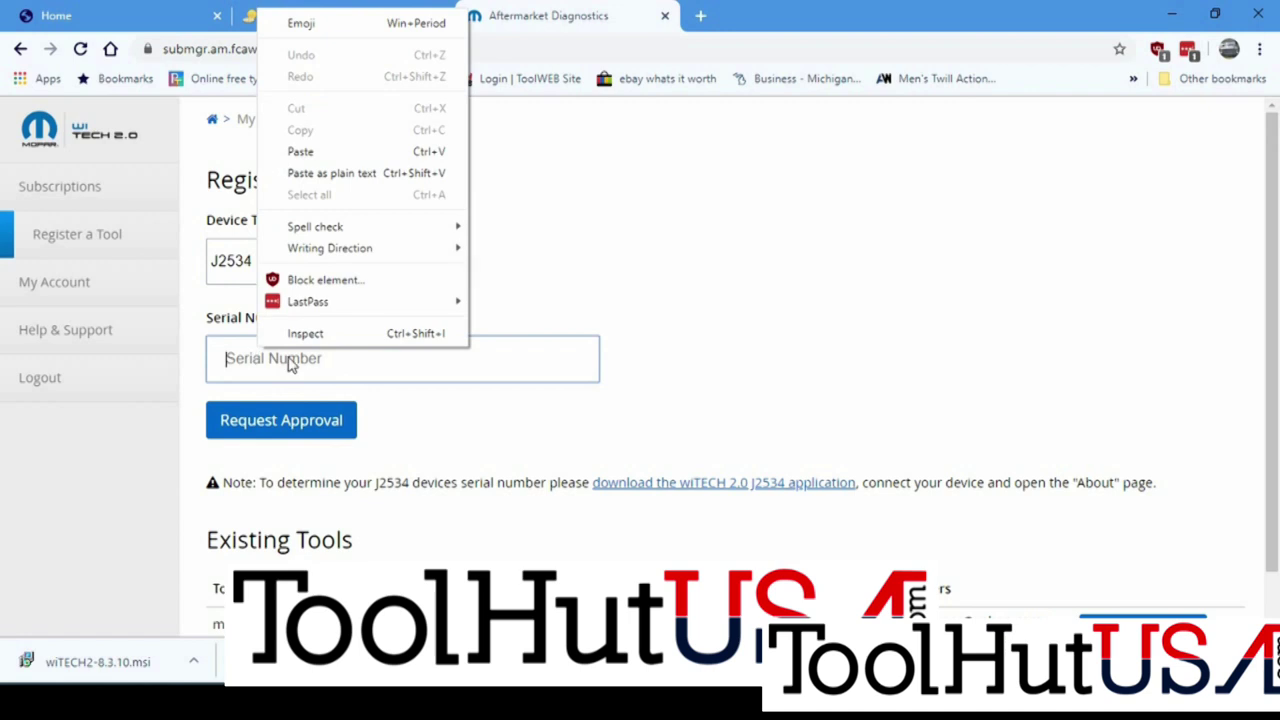
left_click(360, 151)
scroll(985, 273, "down", 1)
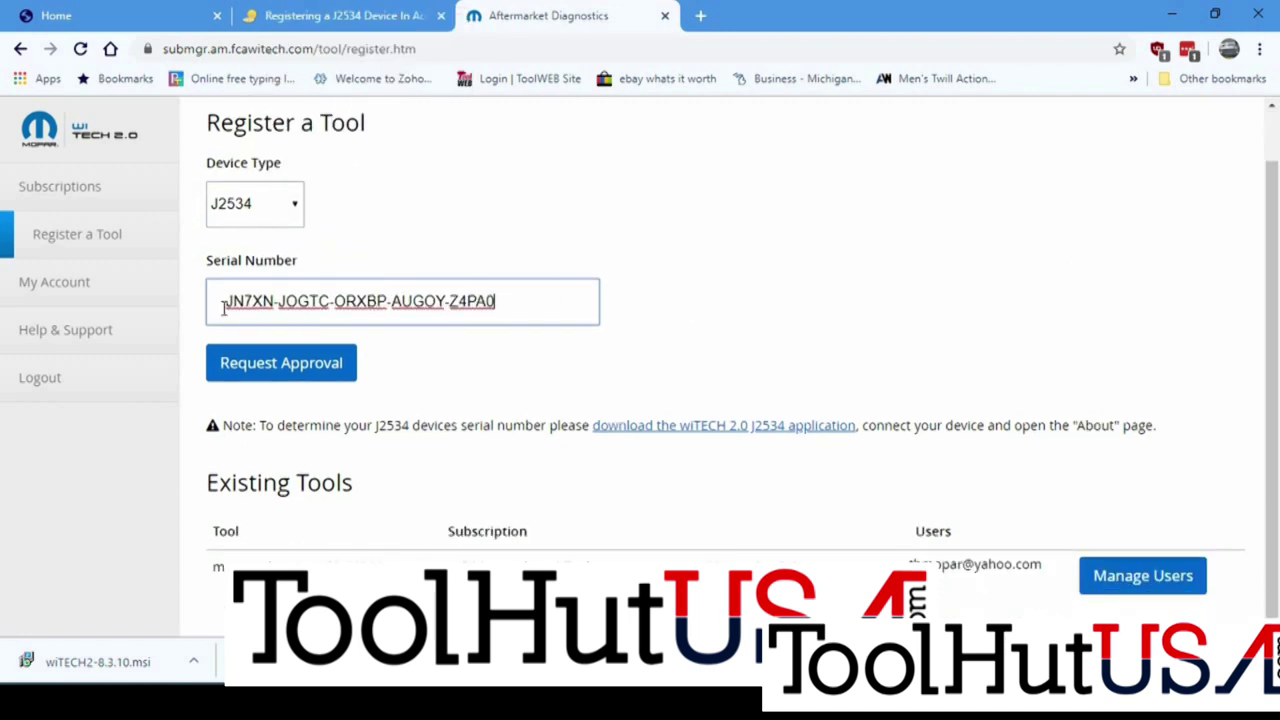
left_click(266, 366)
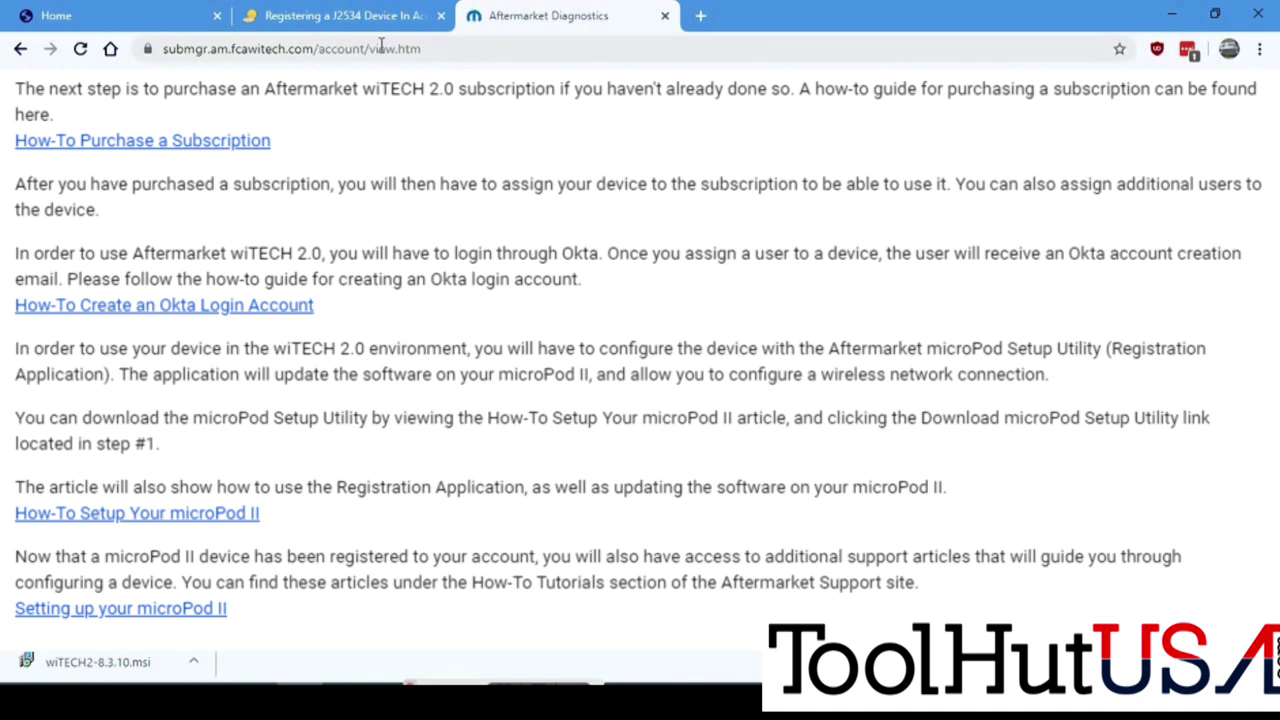
After reading the next-step guidance, bring the 'Registering a J2534 Device' article back to the front
left_click(370, 16)
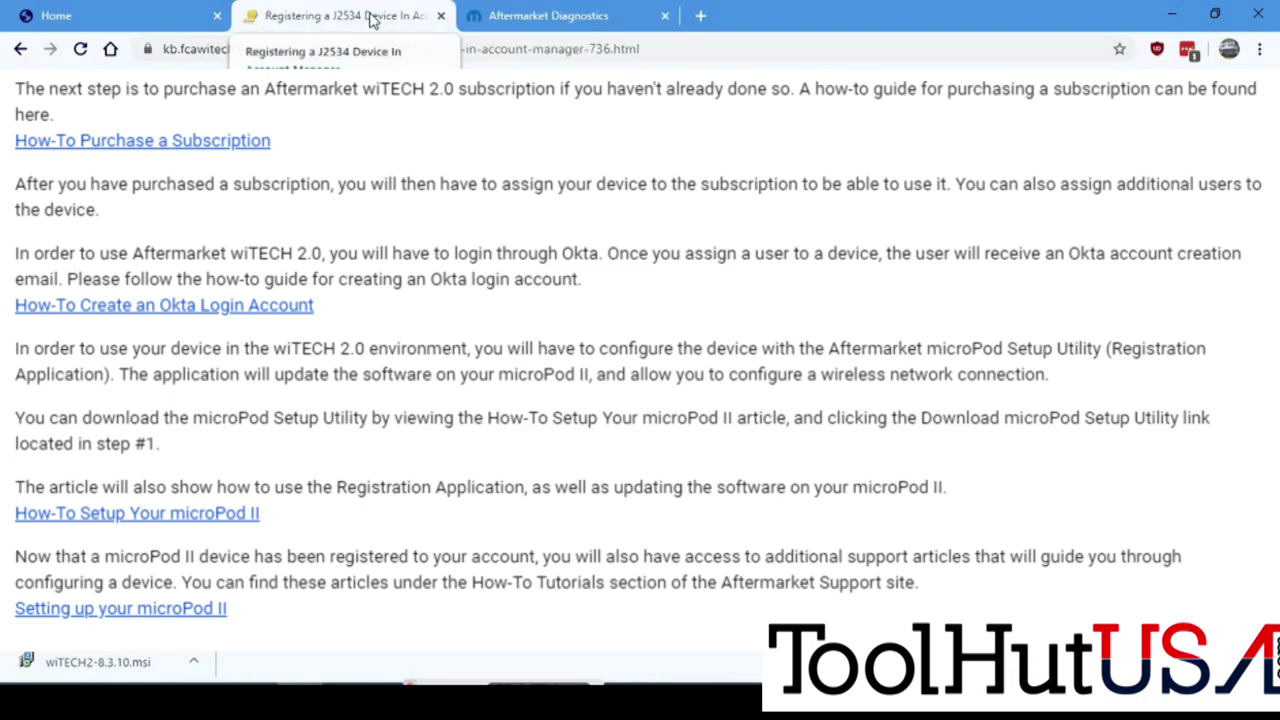